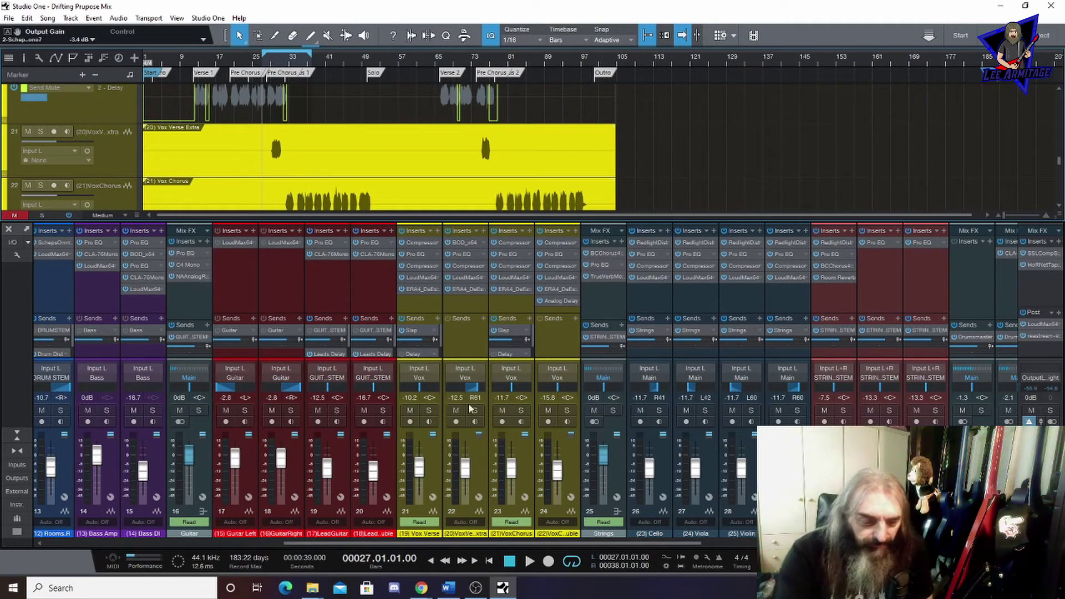
- Play the full mix from bar 27, stop it, and look over the vocal tracks with the mixer console hidden
{"action": "left_click", "coordinate": [529, 561]}
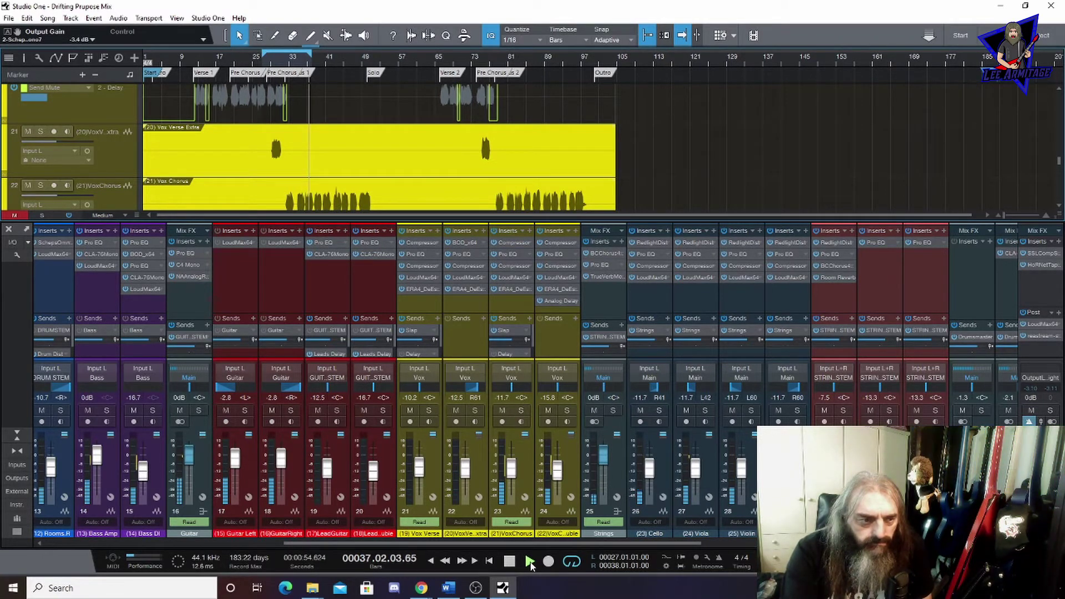
{"action": "key", "text": "space"}
{"action": "key", "text": "F3"}
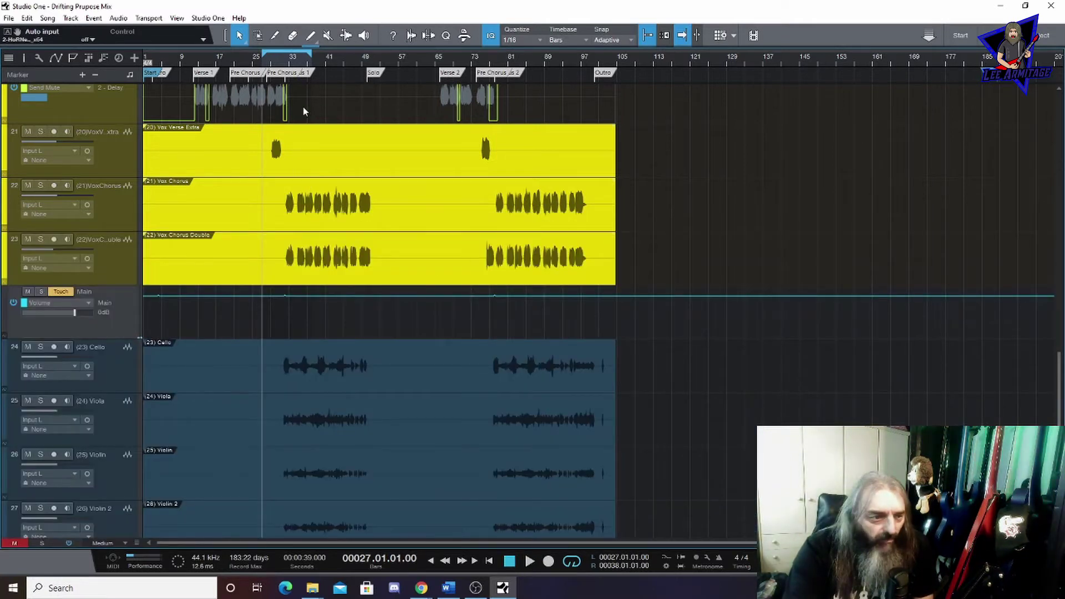
{"action": "scroll", "coordinate": [336, 166], "scroll_direction": "up", "scroll_amount": 1}
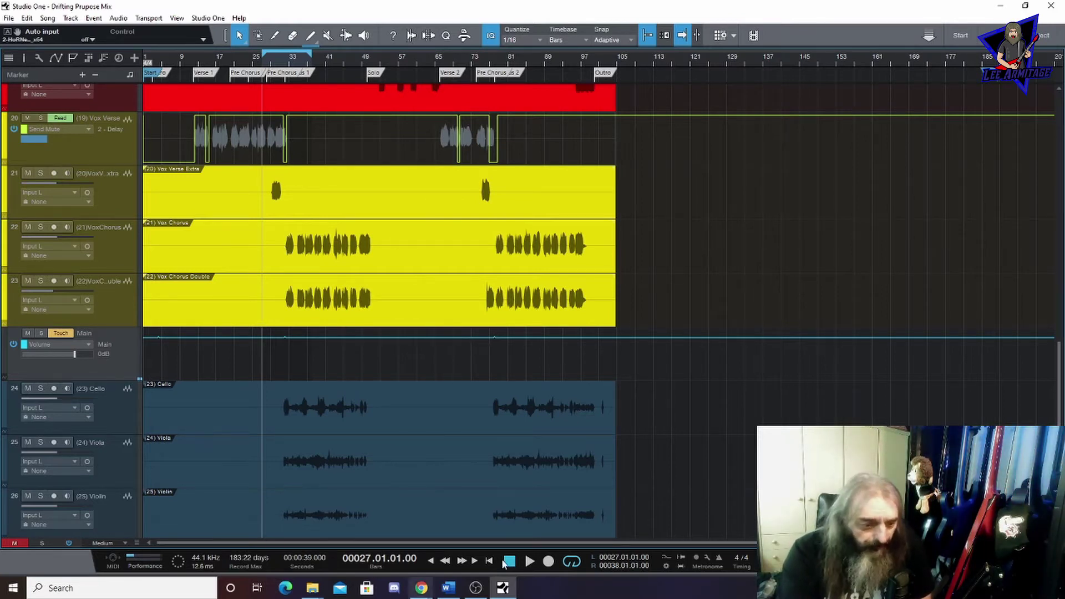
- Show the mixer console and audition the soloed Vox Verse track from bar 27 with its insert effects bypassed
{"action": "key", "text": "F3"}
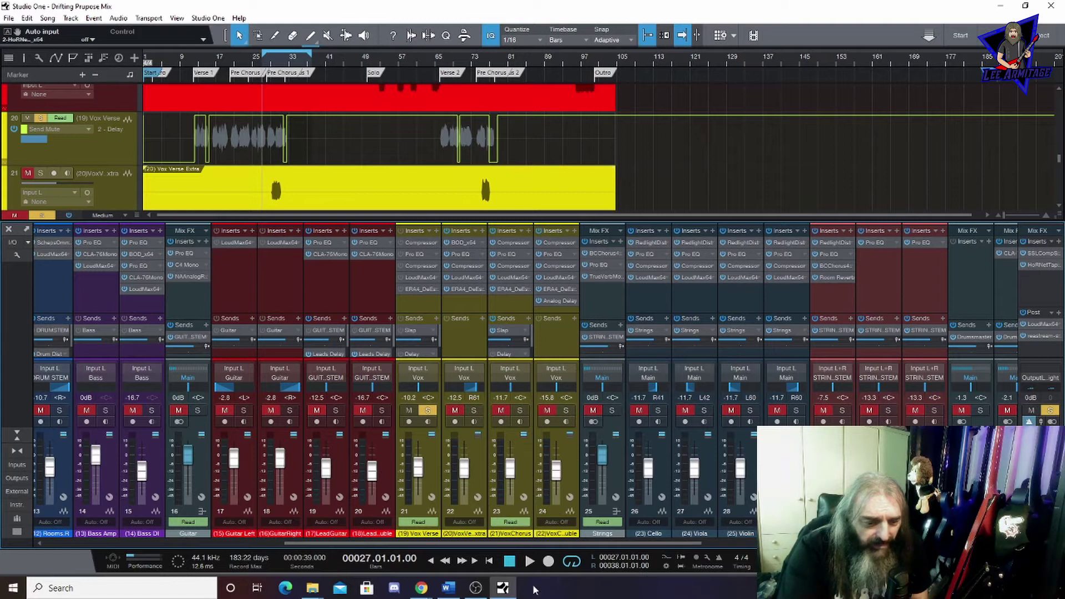
{"action": "left_click", "coordinate": [530, 563]}
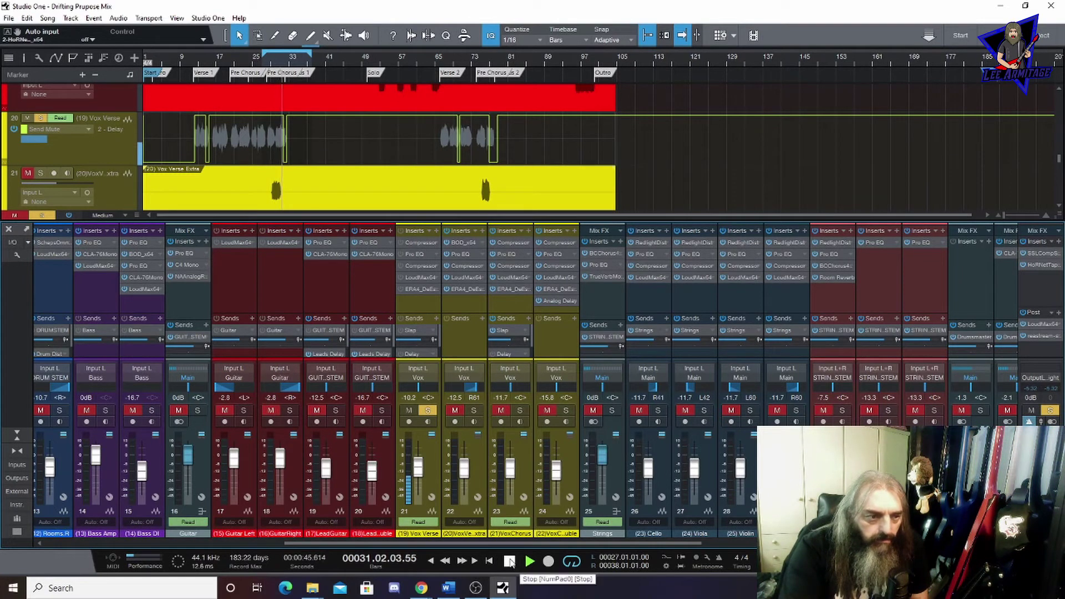
{"action": "left_click", "coordinate": [509, 562]}
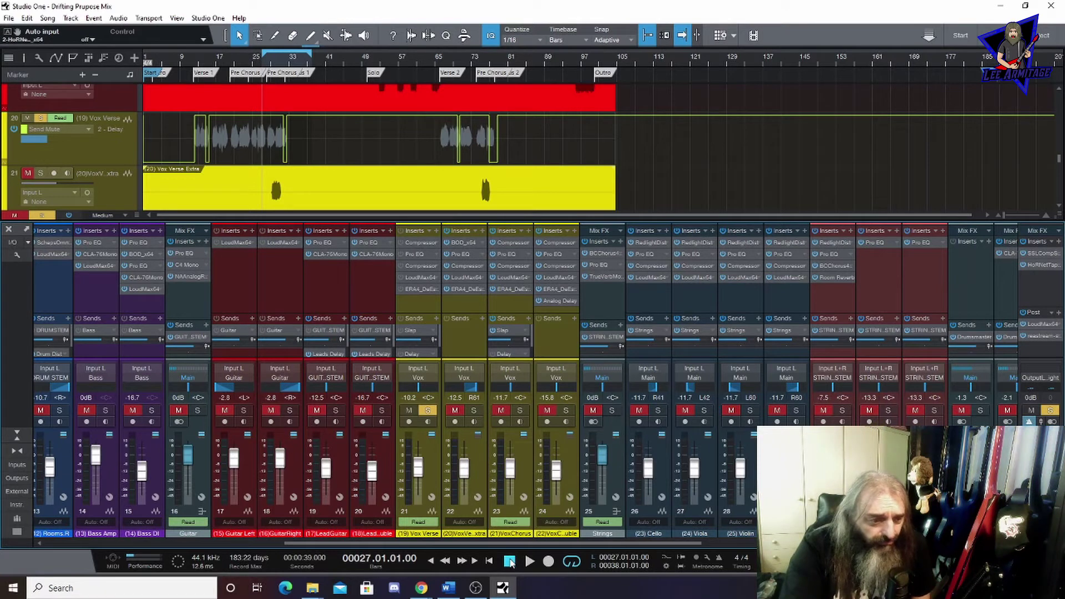
- Activate the first Compressor on Vox Verse, set its threshold to -18.12 dB, and audition the compressed vocal
{"action": "left_click", "coordinate": [420, 243]}
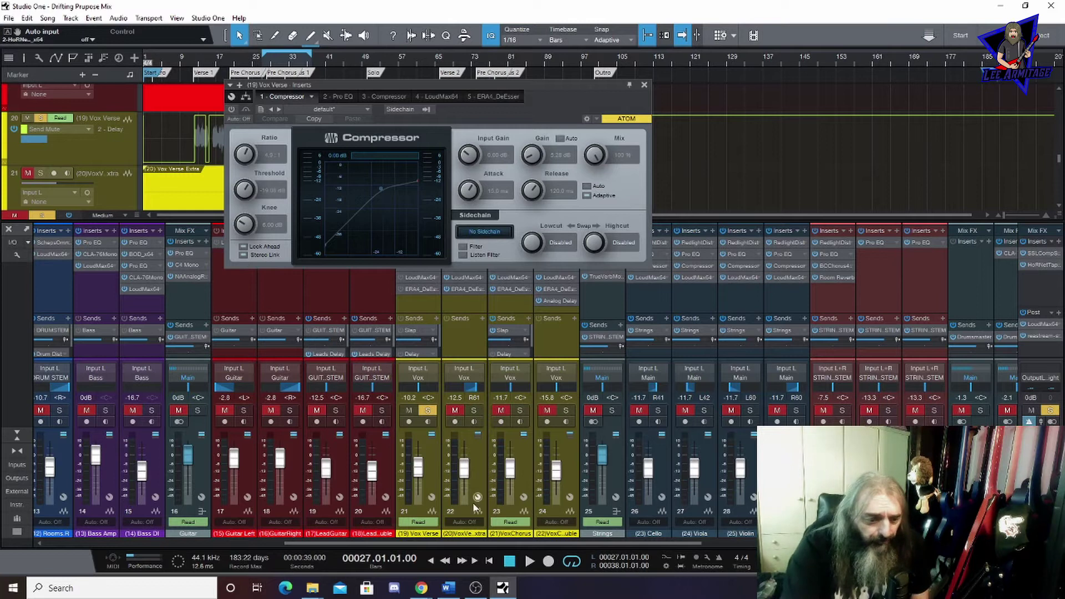
{"action": "left_click", "coordinate": [231, 109]}
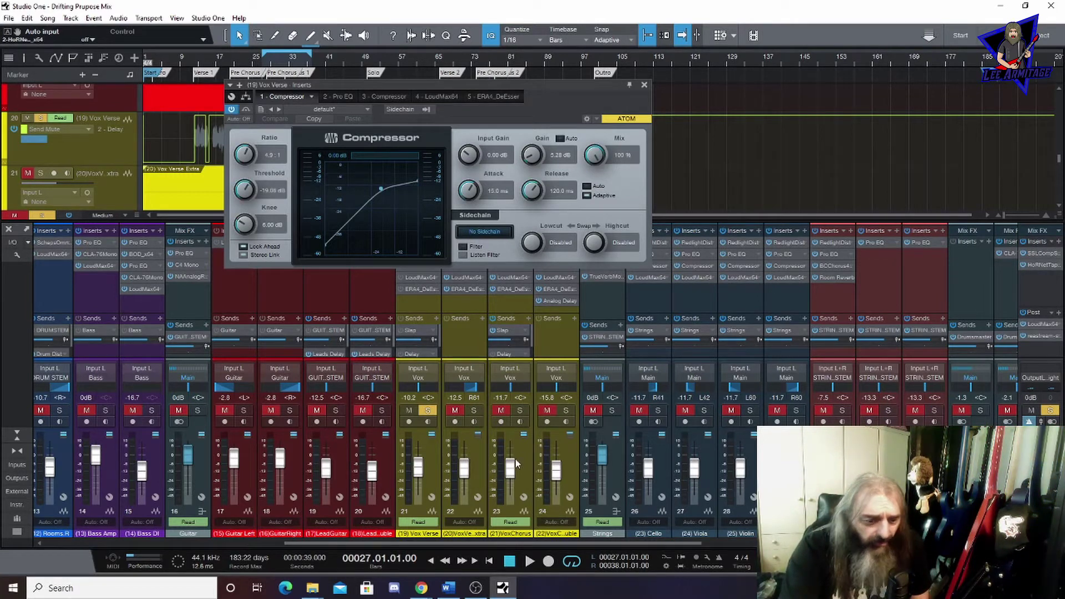
{"action": "left_click", "coordinate": [530, 560]}
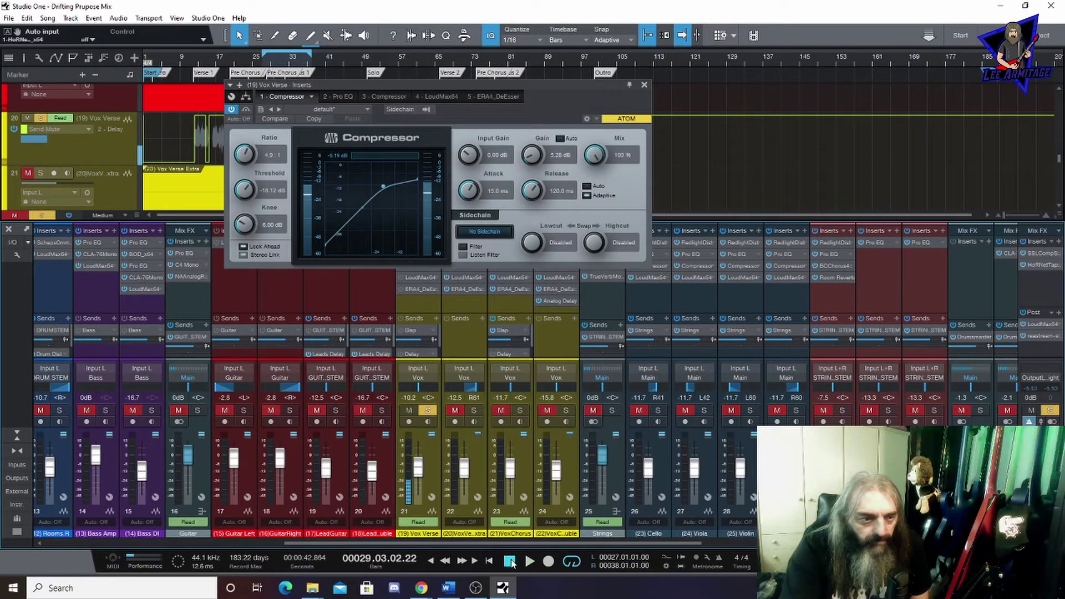
{"action": "left_click", "coordinate": [509, 560]}
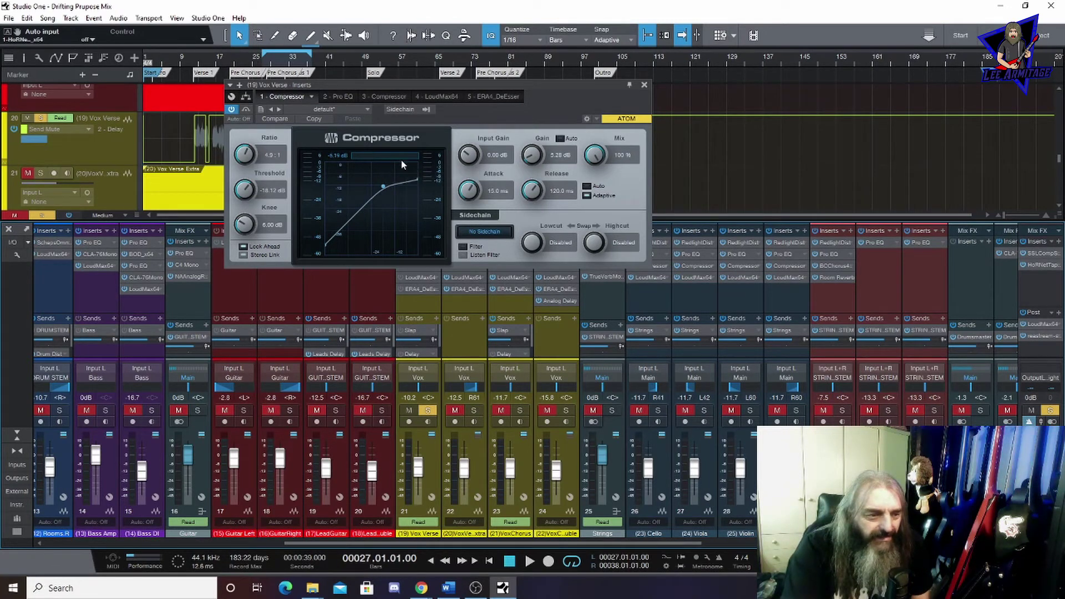
{"action": "left_click", "coordinate": [529, 562]}
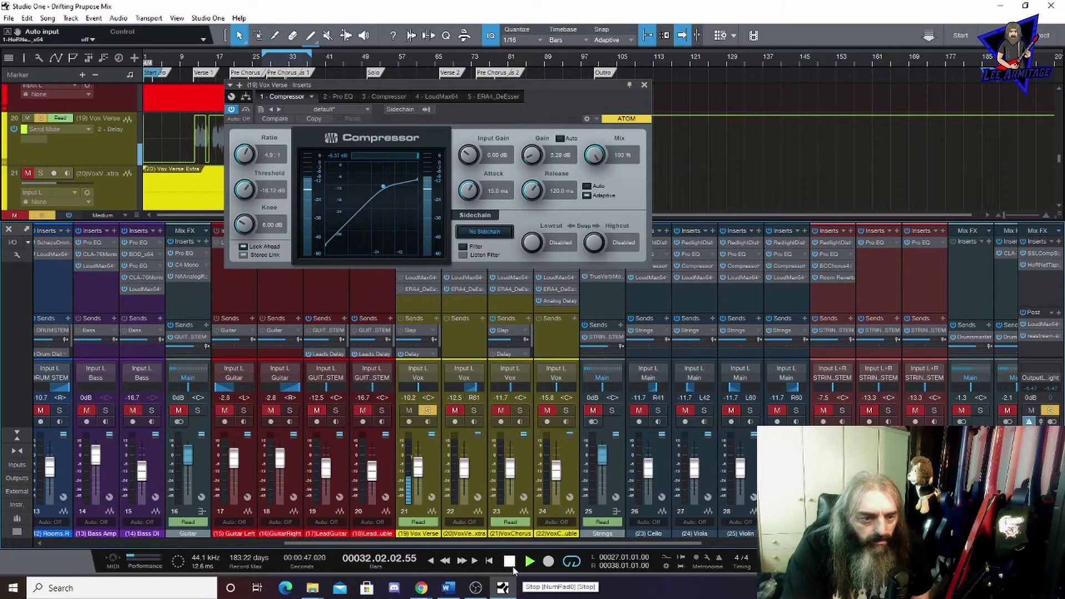
{"action": "left_click", "coordinate": [511, 564]}
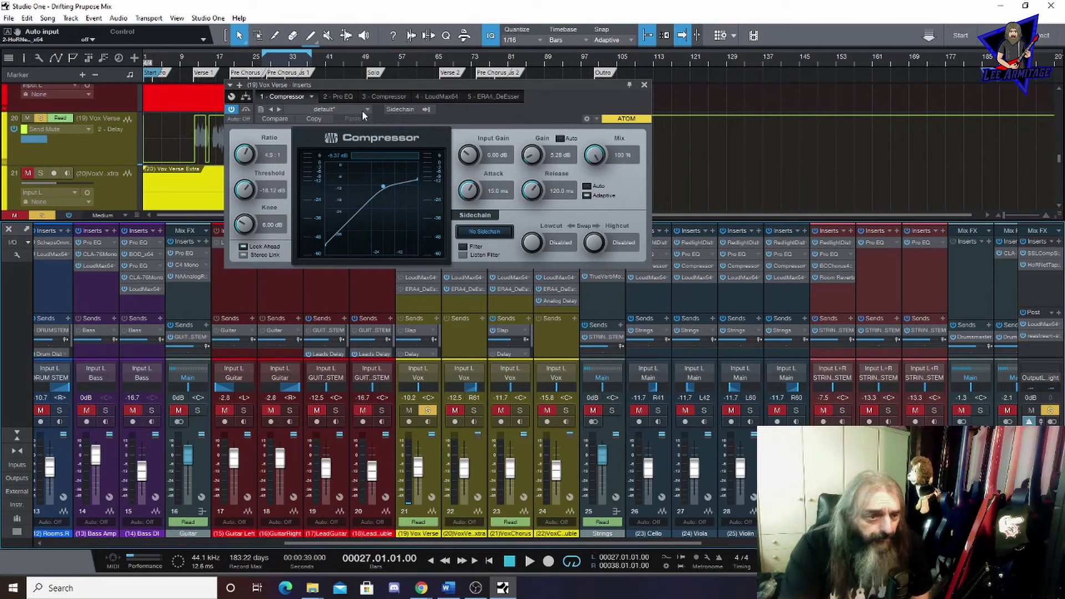
- Activate the Pro EQ on Vox Verse and compare the vocal with the EQ on and bypassed, leaving it on
{"action": "left_click", "coordinate": [340, 96]}
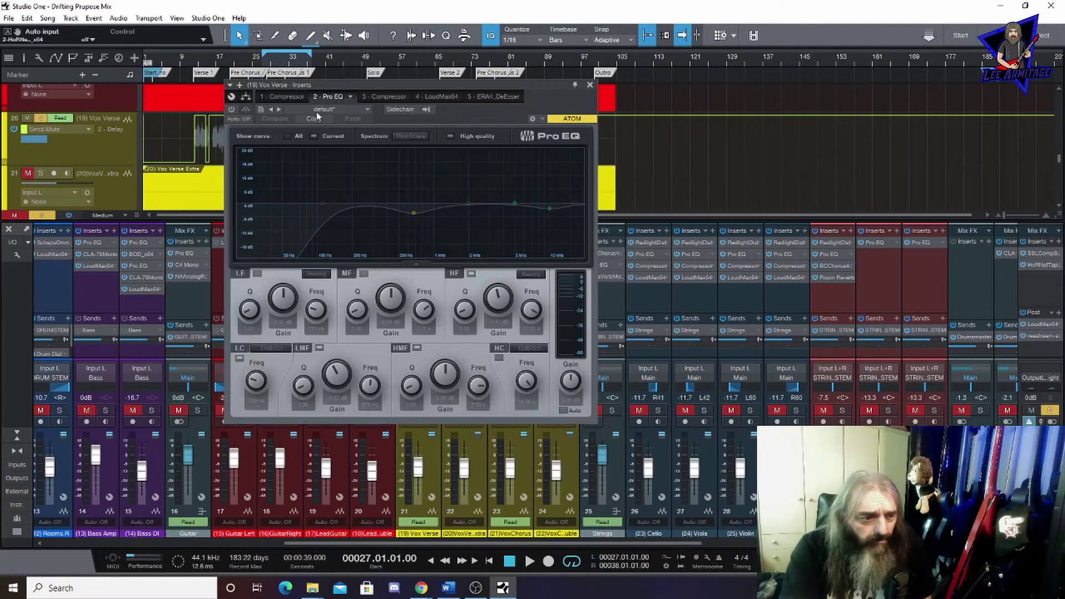
{"action": "left_click", "coordinate": [229, 110]}
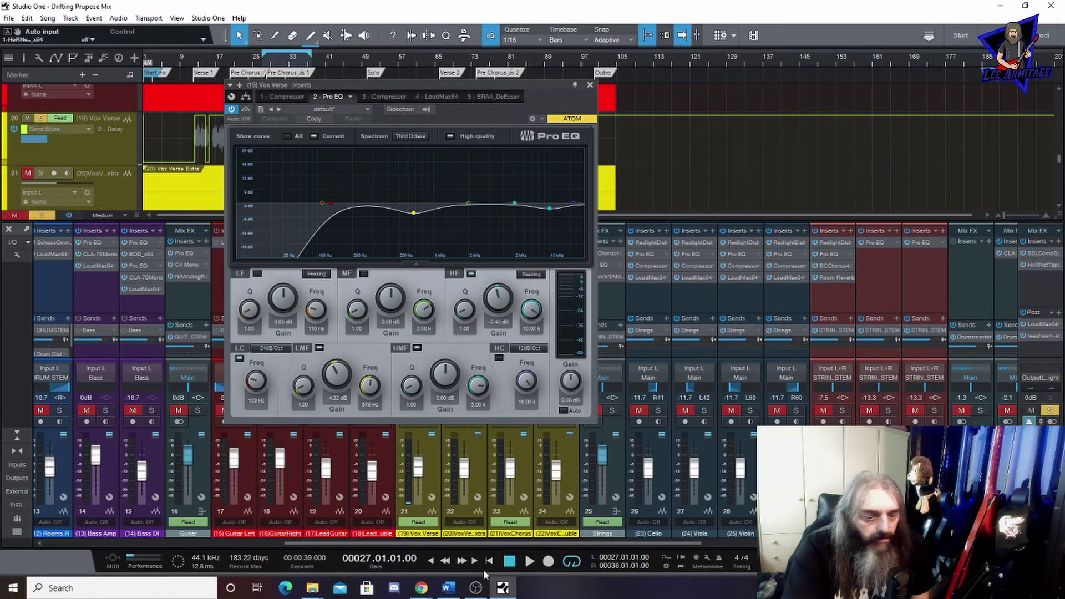
{"action": "left_click", "coordinate": [528, 562]}
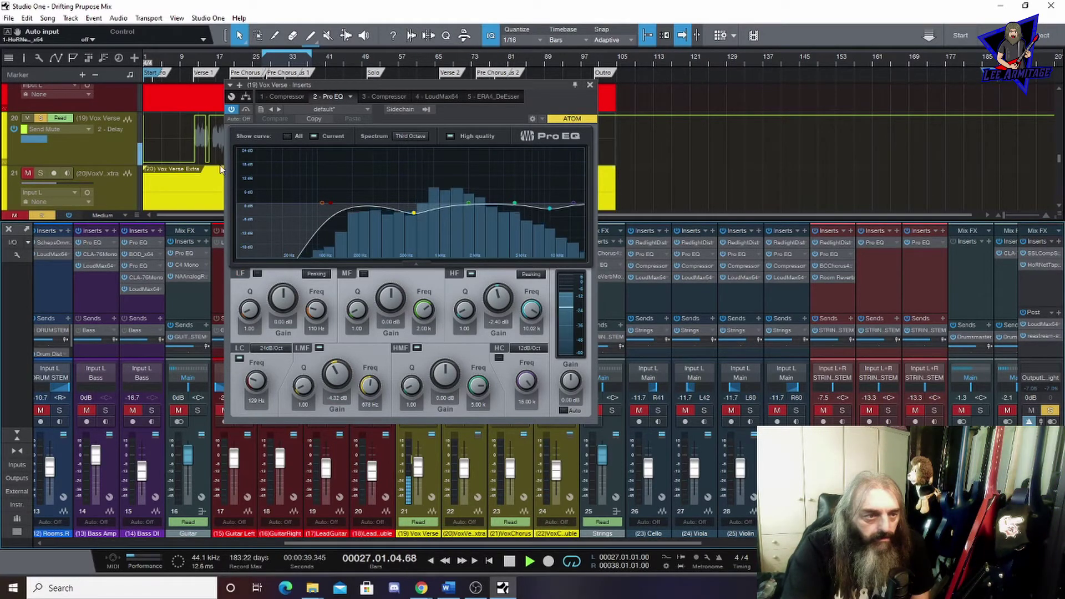
{"action": "left_click", "coordinate": [231, 110]}
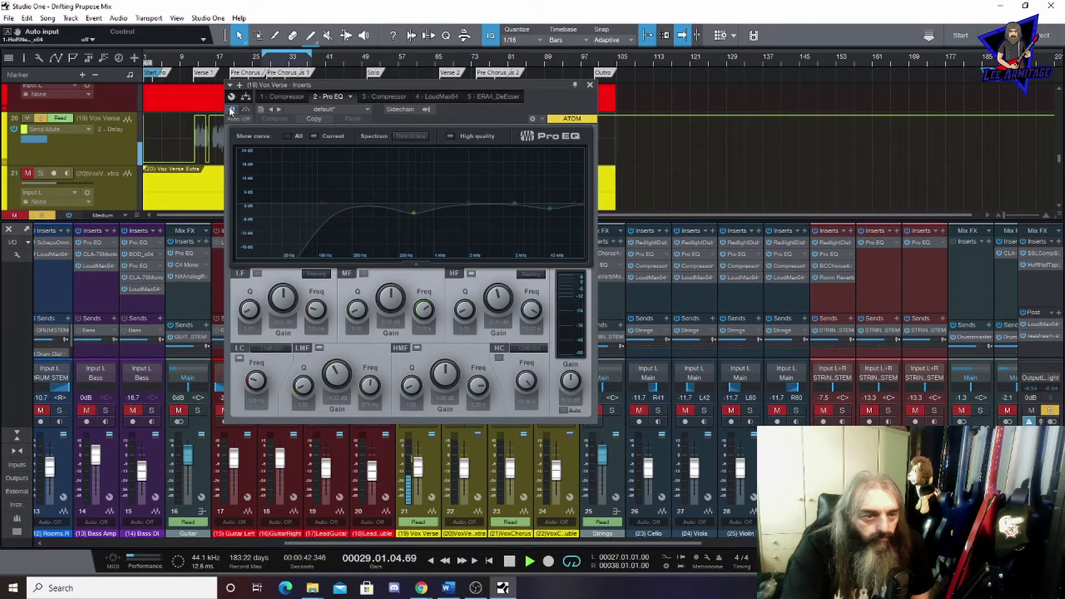
{"action": "left_click", "coordinate": [232, 110]}
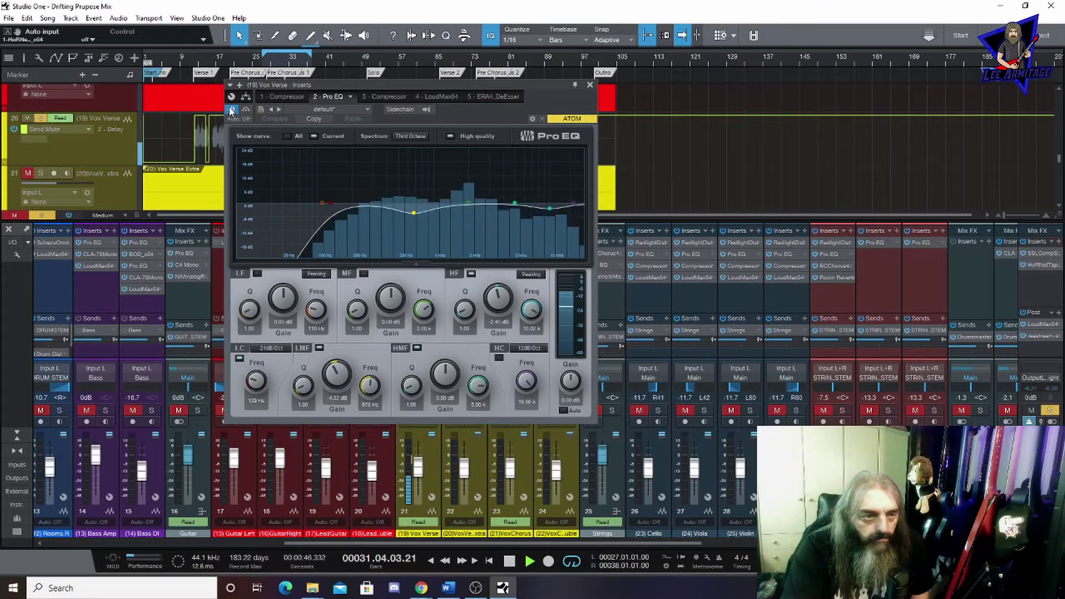
{"action": "left_click", "coordinate": [510, 562]}
{"action": "left_click", "coordinate": [512, 562]}
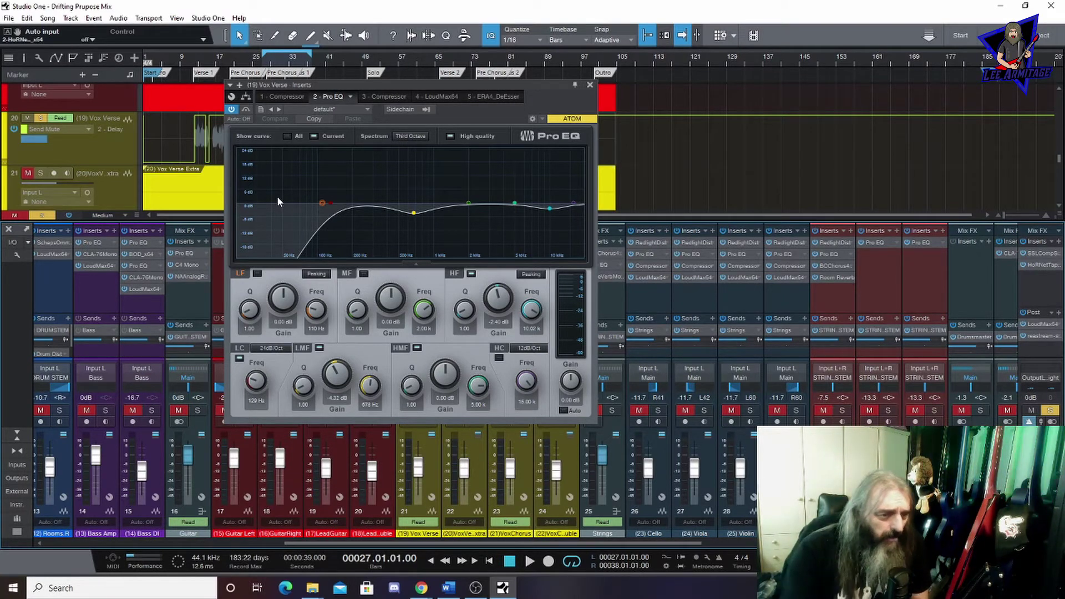
- Activate the second Compressor in the Vox Verse insert chain and audition the vocal through it
{"action": "left_click", "coordinate": [353, 97]}
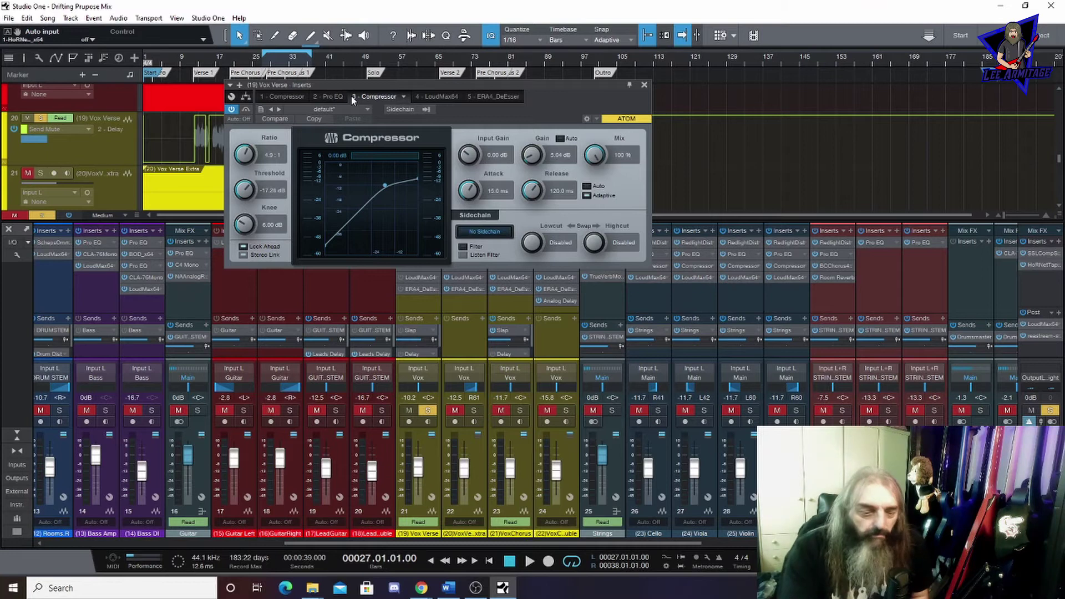
{"action": "left_click", "coordinate": [530, 562]}
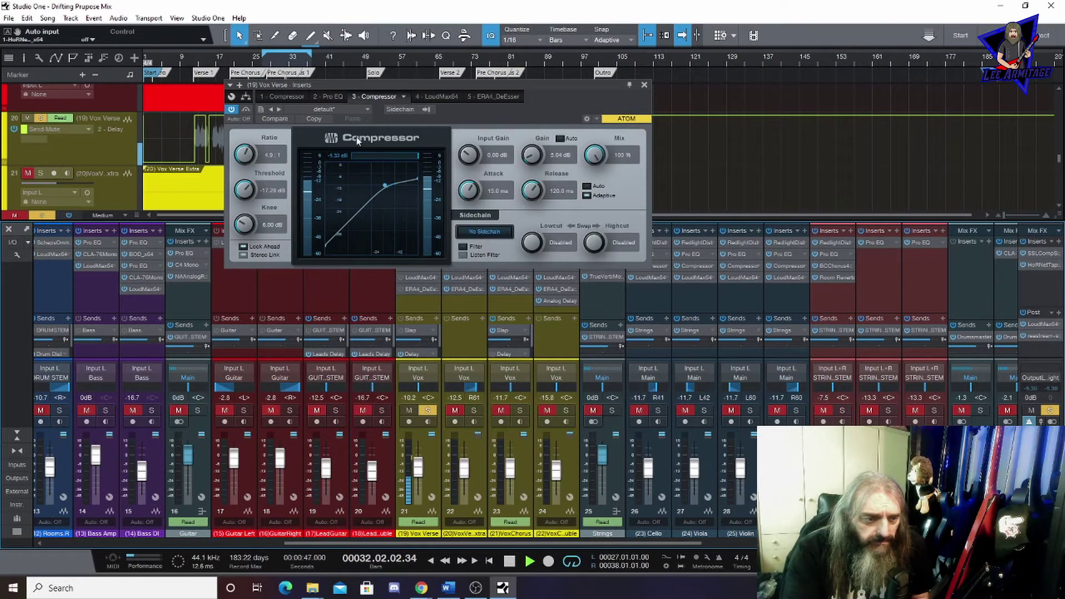
{"action": "key", "text": "space"}
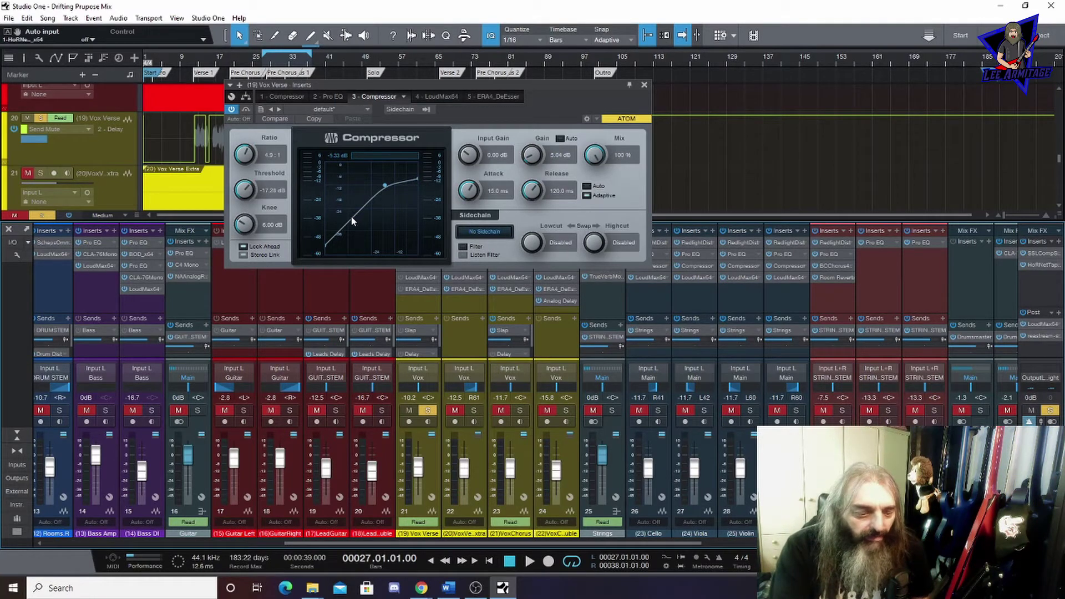
- Activate LoudMax64 on Vox Verse, set its linked threshold and output to -13.2 dB, and audition the limiting
{"action": "left_click", "coordinate": [439, 97]}
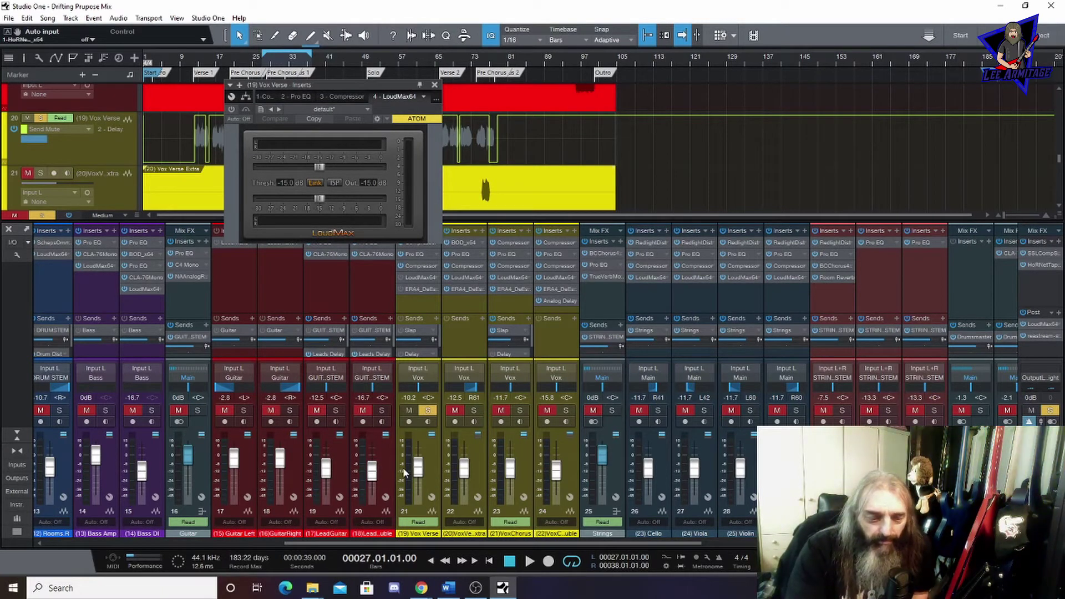
{"action": "left_click", "coordinate": [530, 560]}
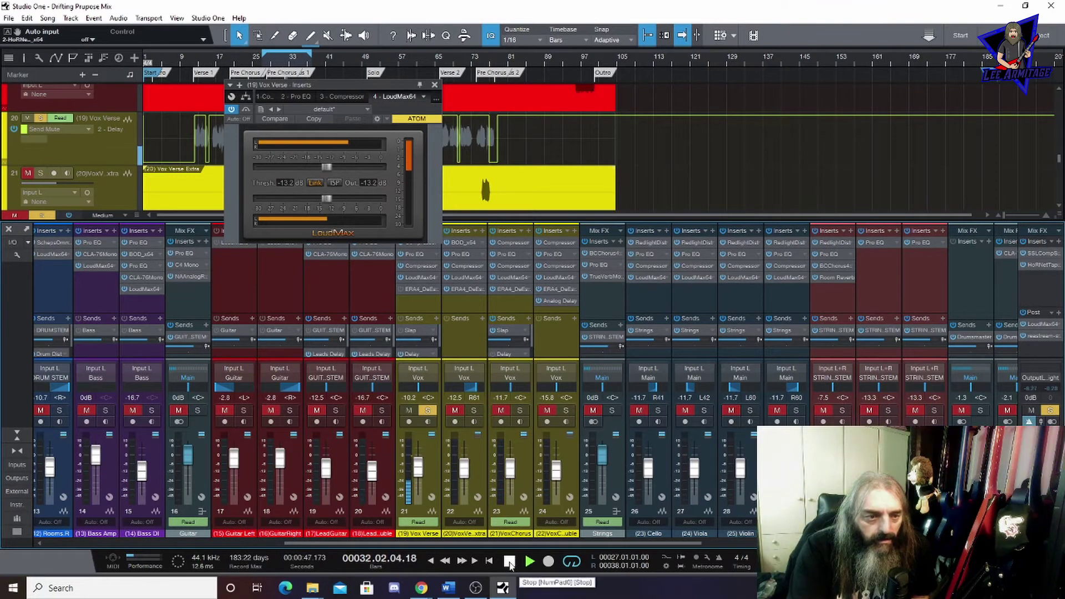
{"action": "left_click", "coordinate": [510, 561]}
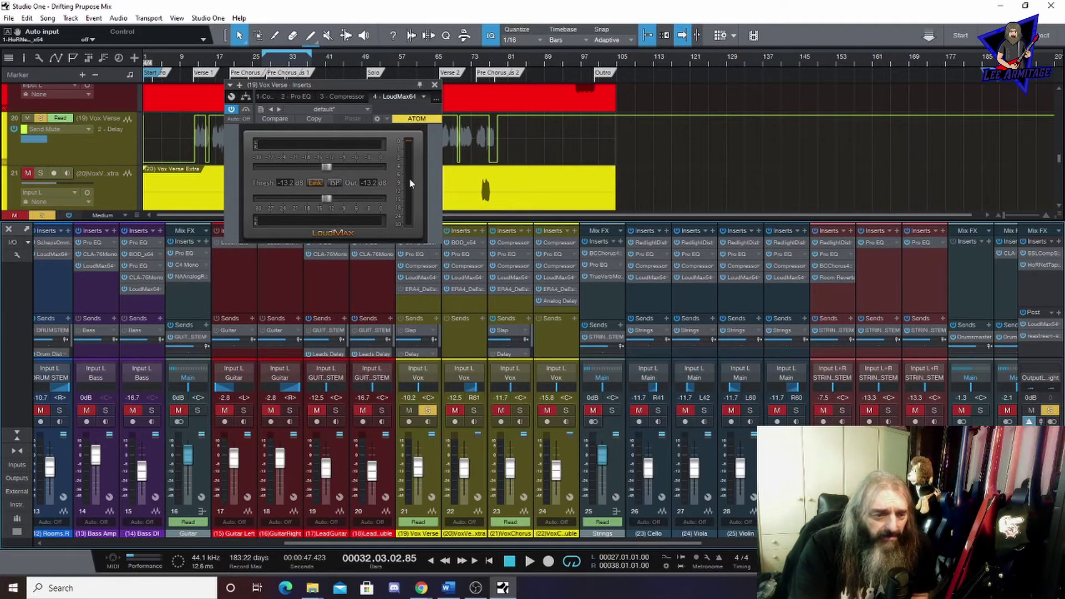
{"action": "left_click", "coordinate": [510, 562]}
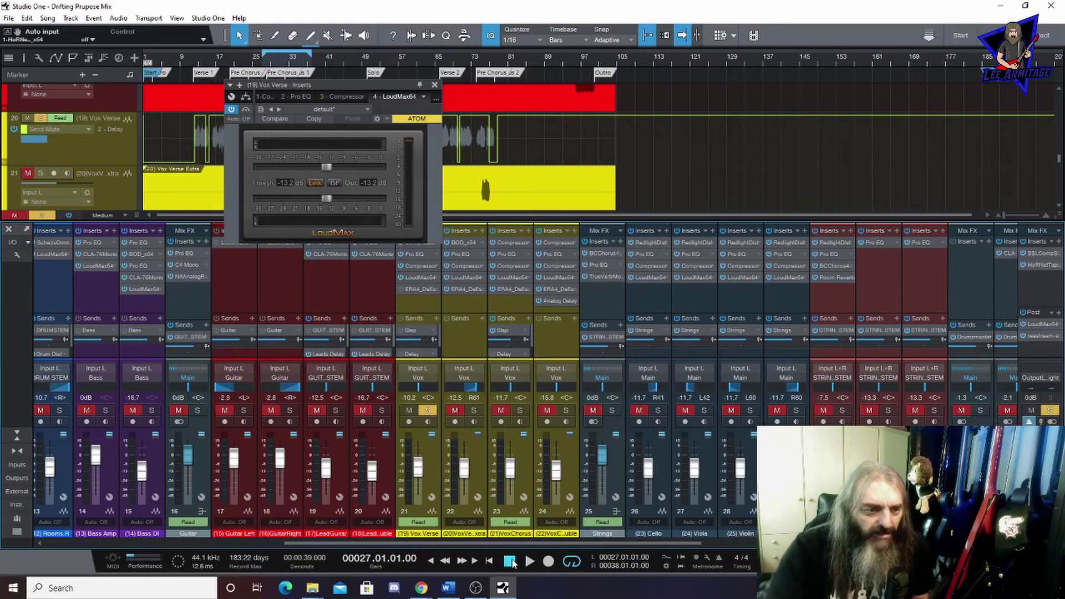
- Activate the ERA4 De-Esser on Vox Verse, audition the full vocal chain, and close the plug-in window
{"action": "double_click", "coordinate": [411, 287]}
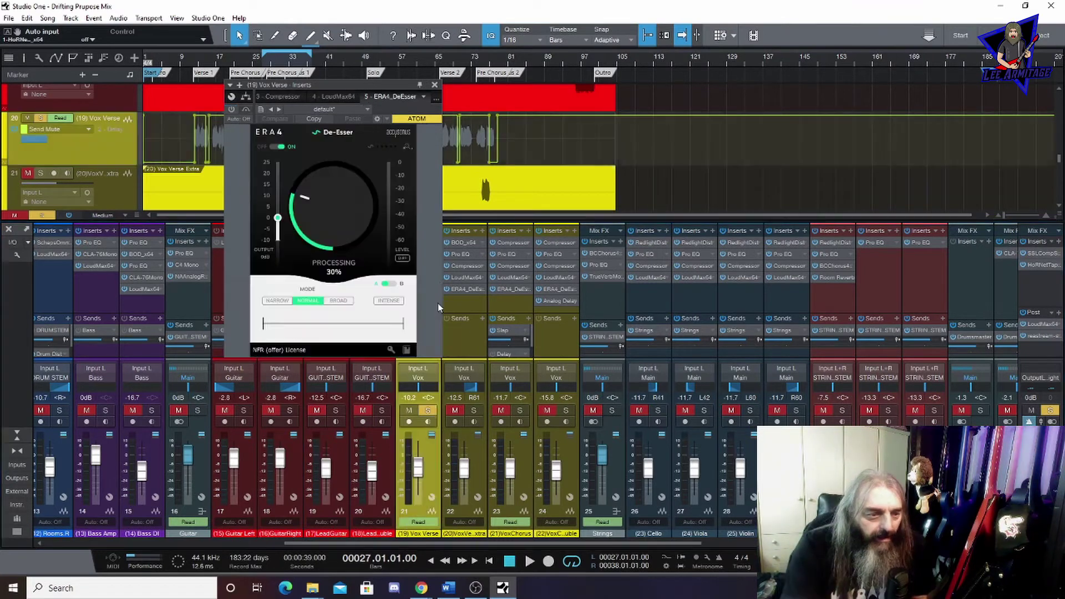
{"action": "left_click", "coordinate": [231, 110]}
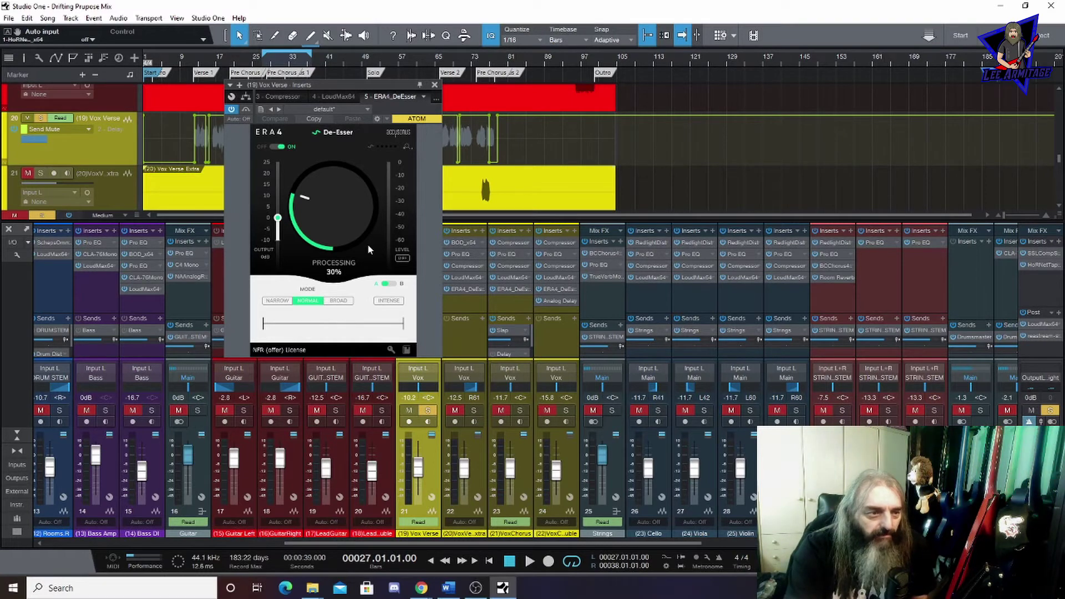
{"action": "left_click", "coordinate": [530, 561]}
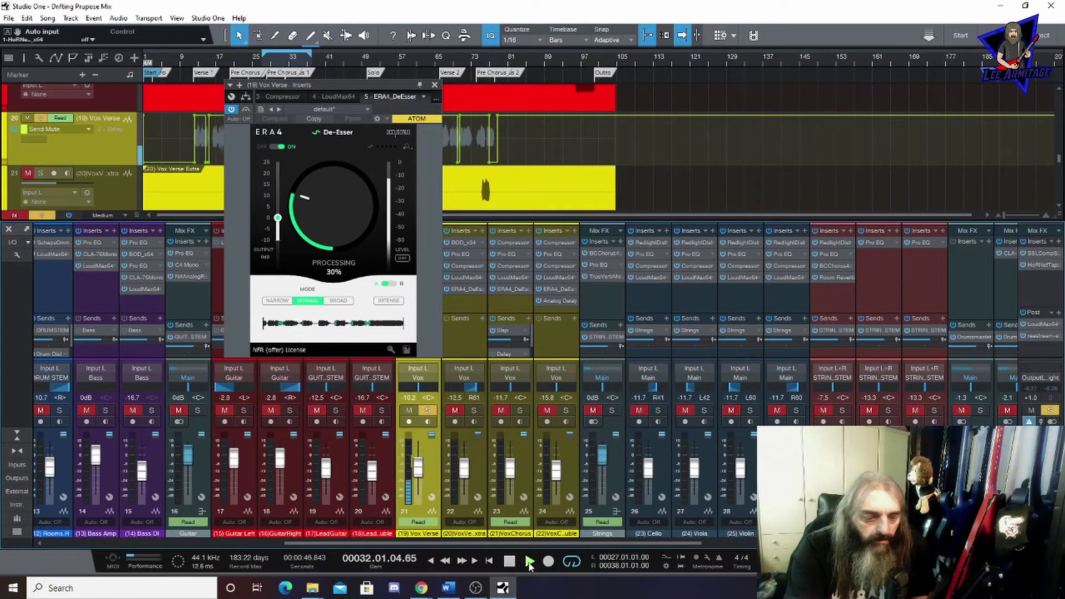
{"action": "left_click", "coordinate": [510, 562]}
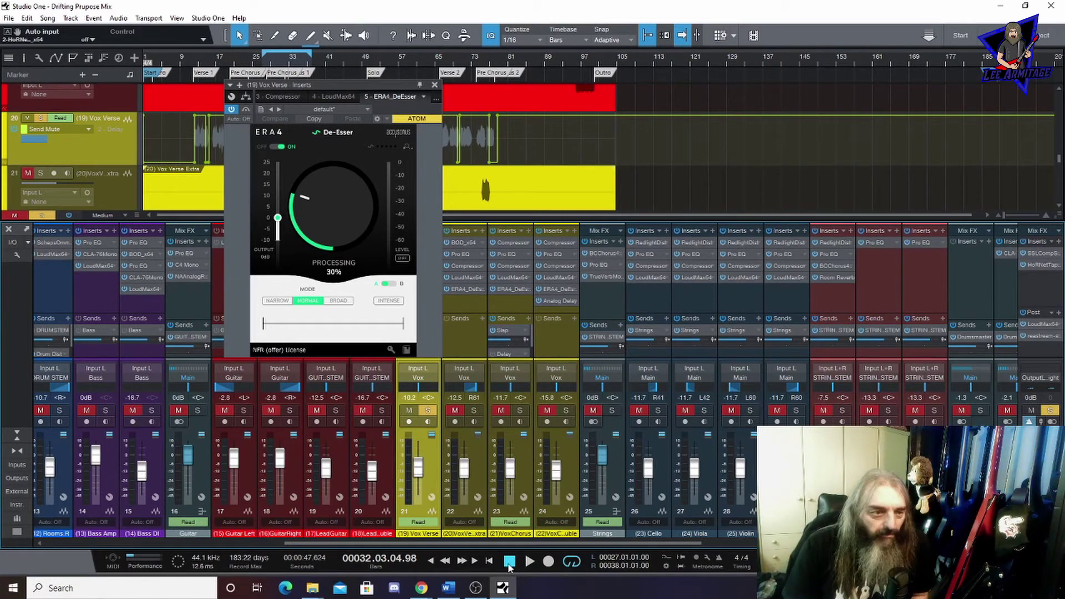
{"action": "left_click", "coordinate": [434, 84]}
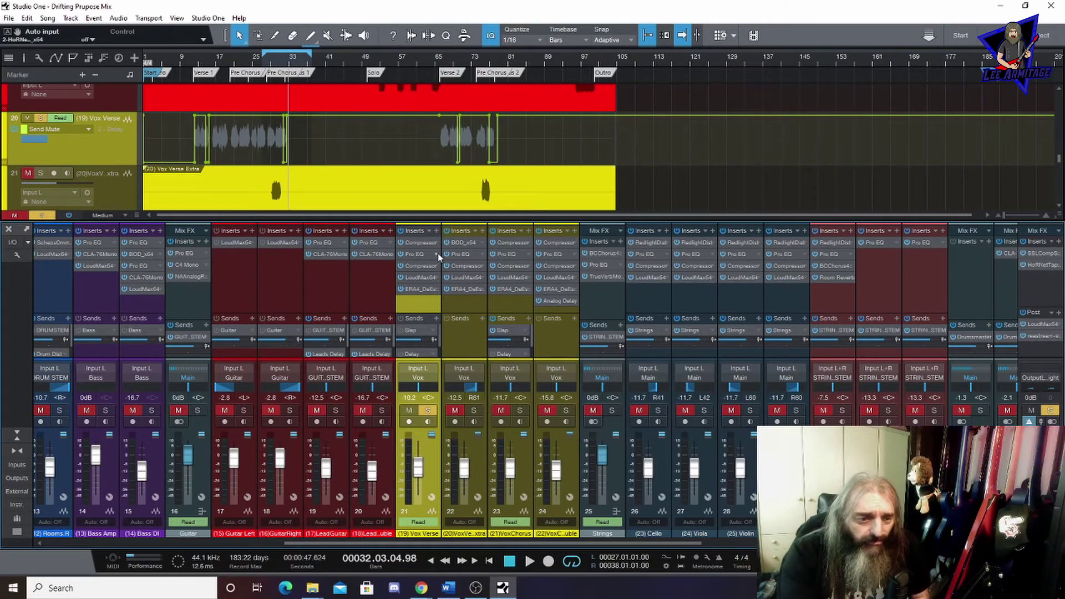
- Switch the solo from Vox Verse to Vox Verse Extra and place the playhead at bar 28
{"action": "left_click", "coordinate": [430, 411]}
{"action": "left_click", "coordinate": [474, 411]}
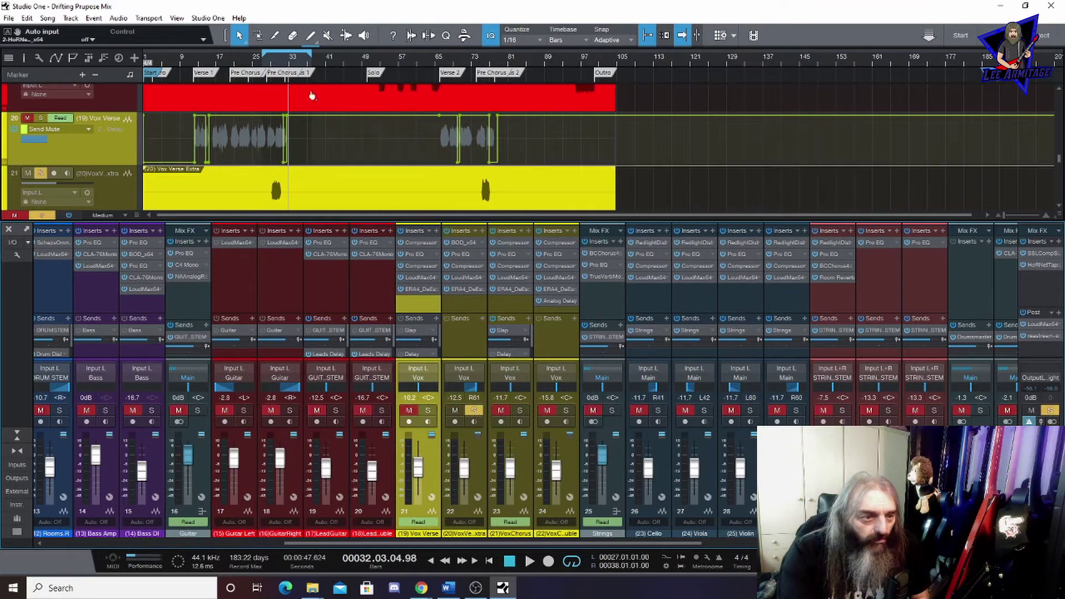
{"action": "left_click", "coordinate": [267, 64]}
- Open the BOD bass overdrive on Vox Verse Extra, lower its Drive slightly, and audition the distorted vocal
{"action": "left_click", "coordinate": [447, 236]}
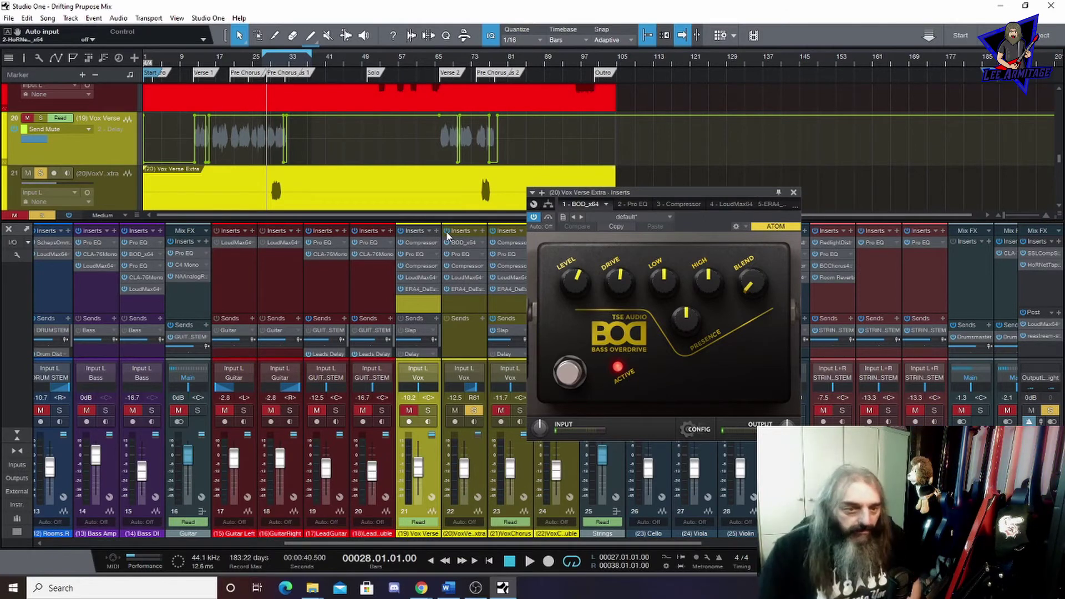
{"action": "left_click_drag", "start_coordinate": [722, 191], "coordinate": [346, 106]}
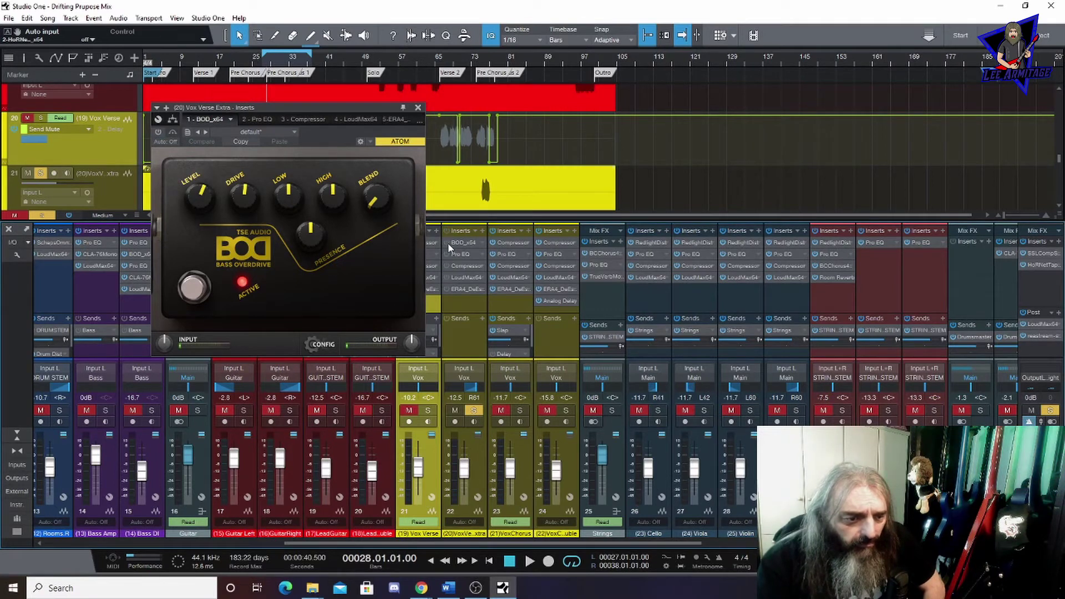
{"action": "left_click", "coordinate": [530, 562]}
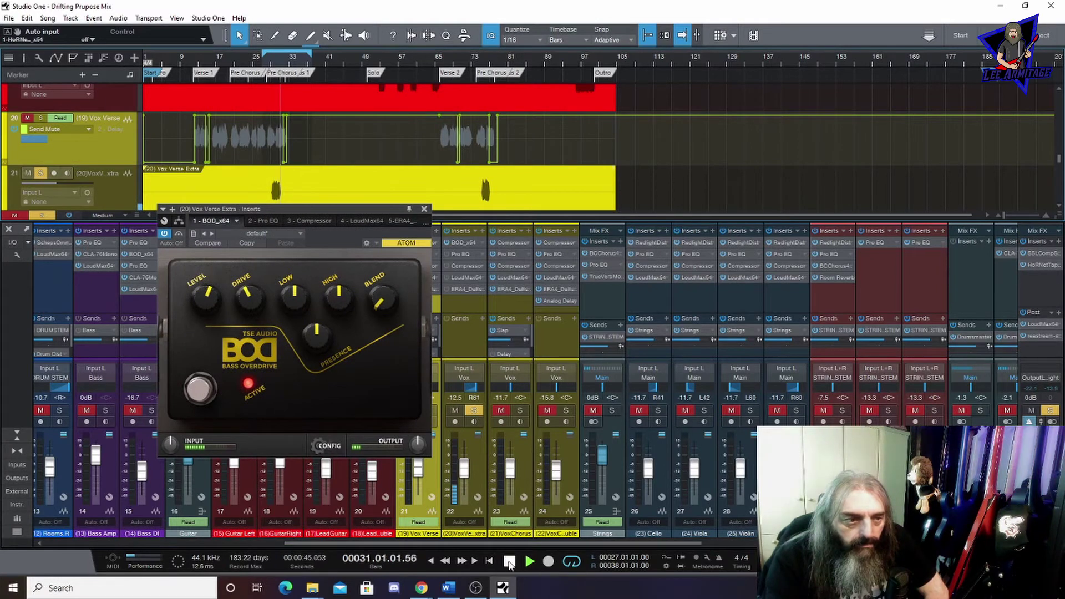
{"action": "left_click", "coordinate": [509, 561]}
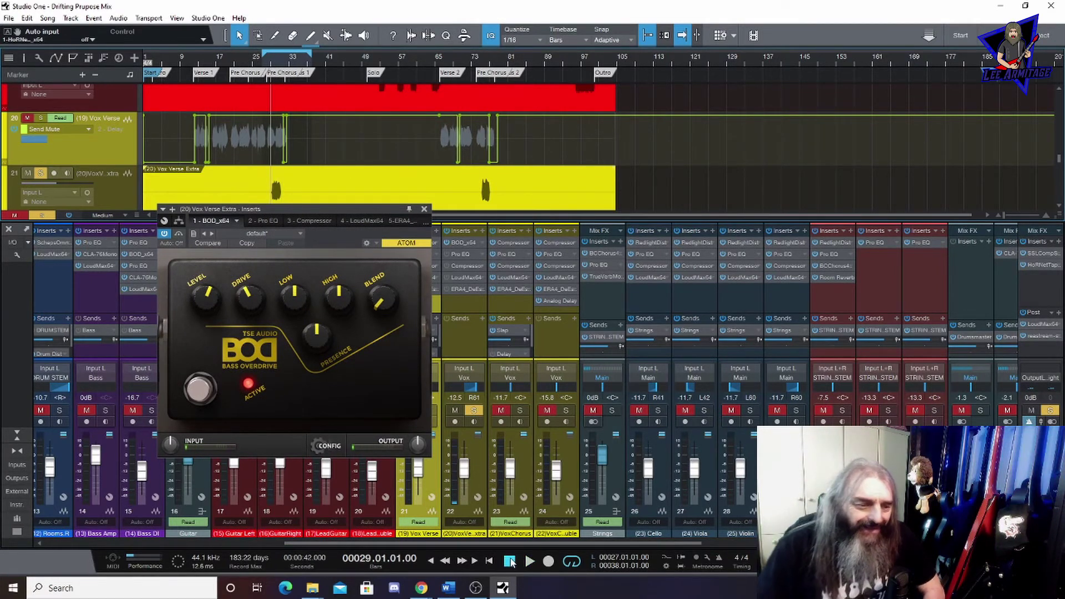
- Activate the Pro EQ on Vox Verse Extra and audition the band-limited vocal from bar 29
{"action": "left_click", "coordinate": [268, 220]}
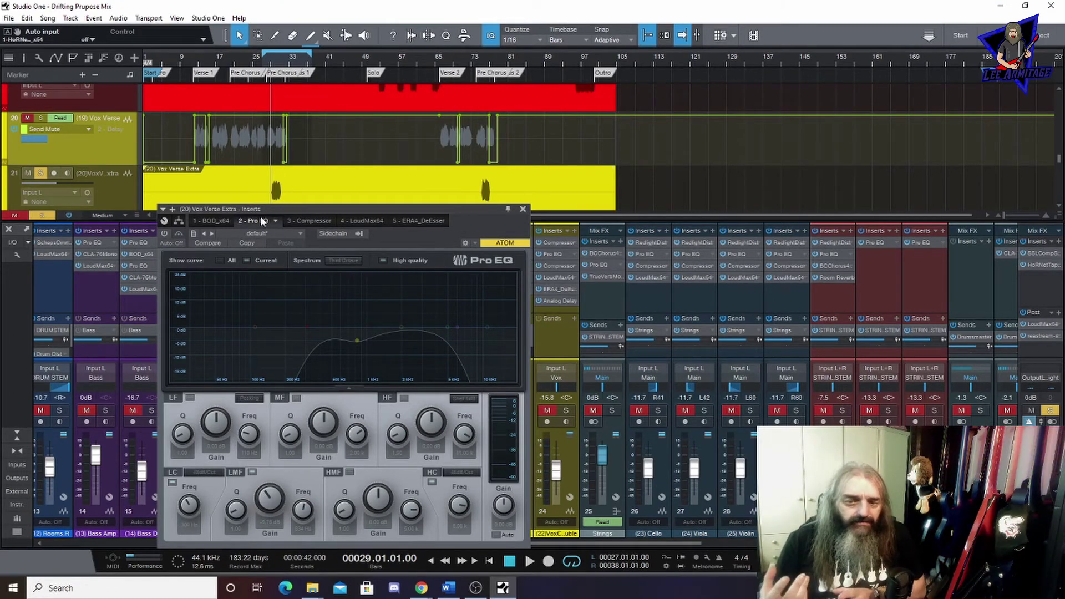
{"action": "left_click", "coordinate": [164, 233]}
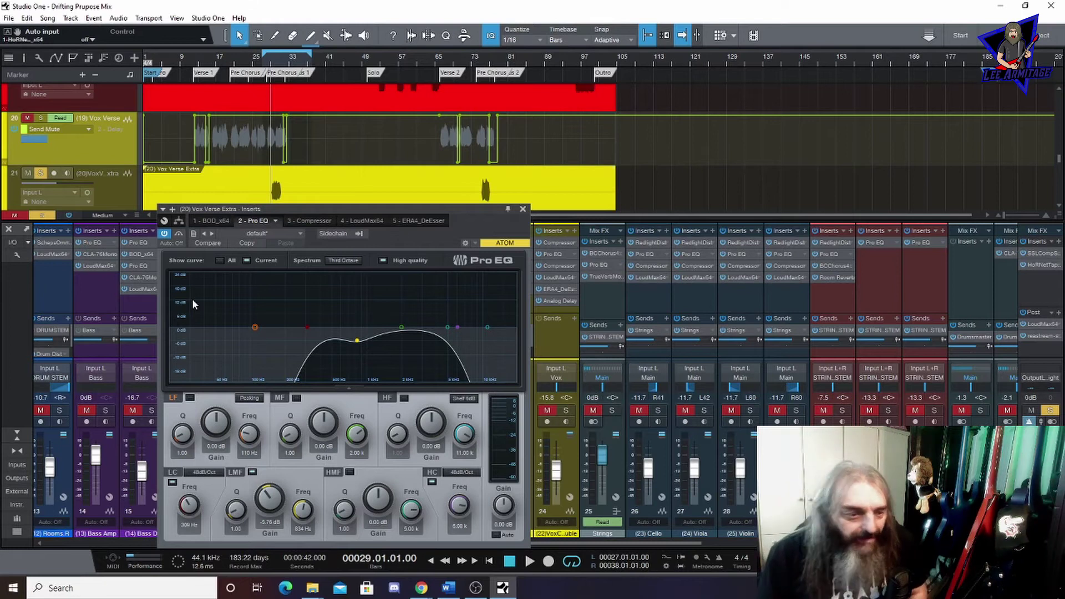
{"action": "left_click", "coordinate": [528, 562]}
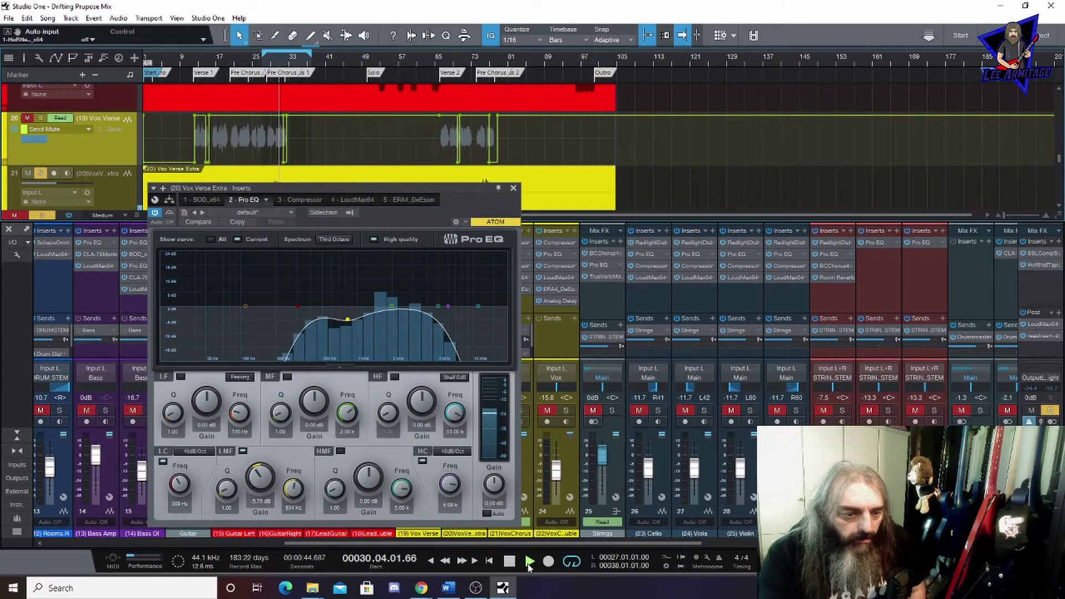
{"action": "key", "text": "space"}
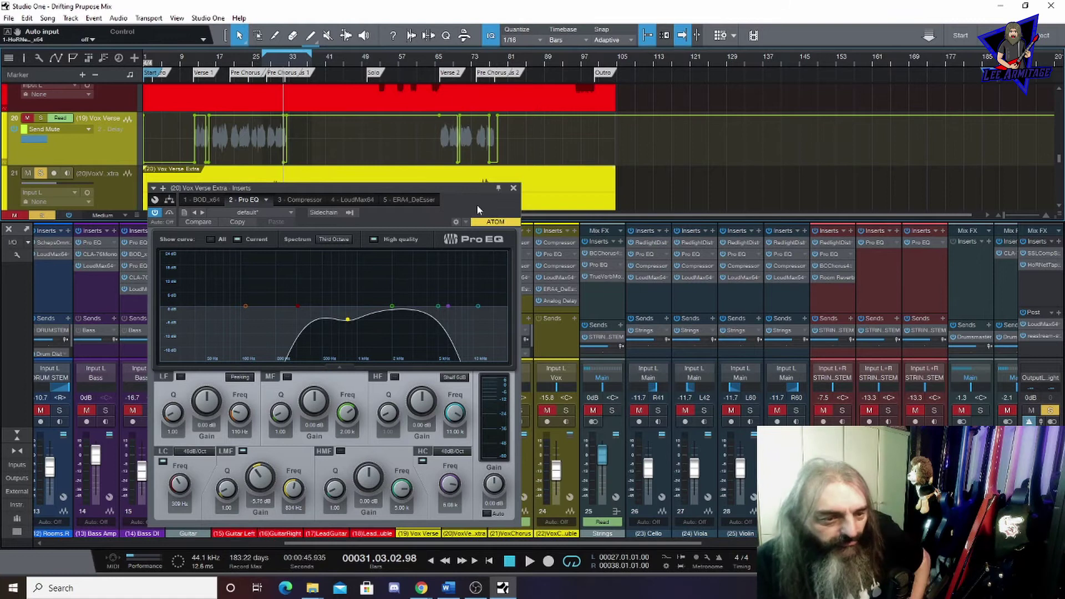
- Review the Compressor and LoudMax64 on Vox Verse Extra, then close the plug-in window and unsolo the track
{"action": "left_click", "coordinate": [296, 201]}
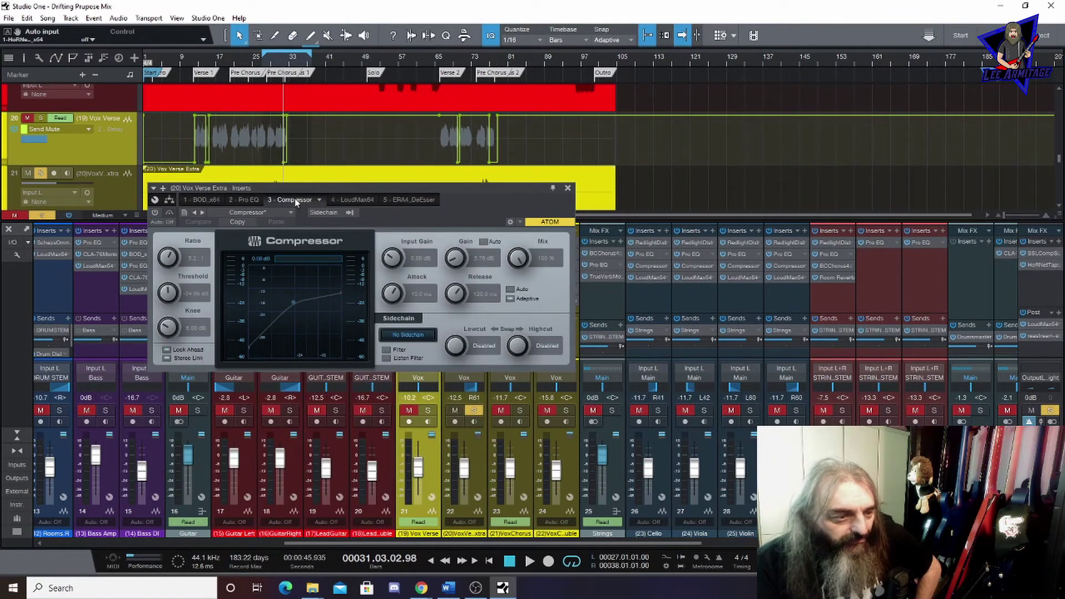
{"action": "left_click", "coordinate": [355, 200]}
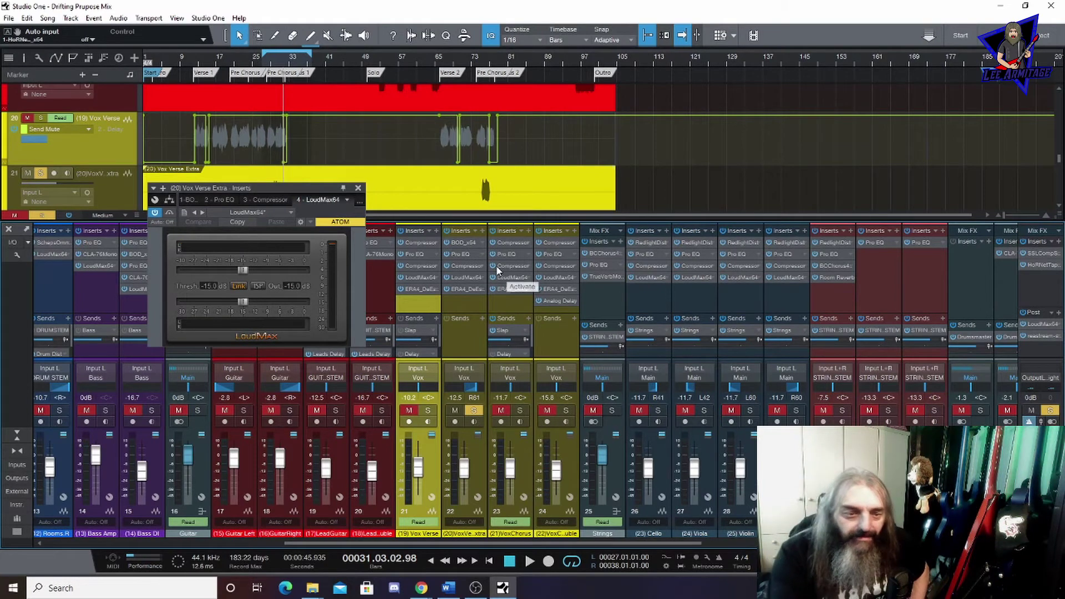
{"action": "left_click", "coordinate": [358, 188]}
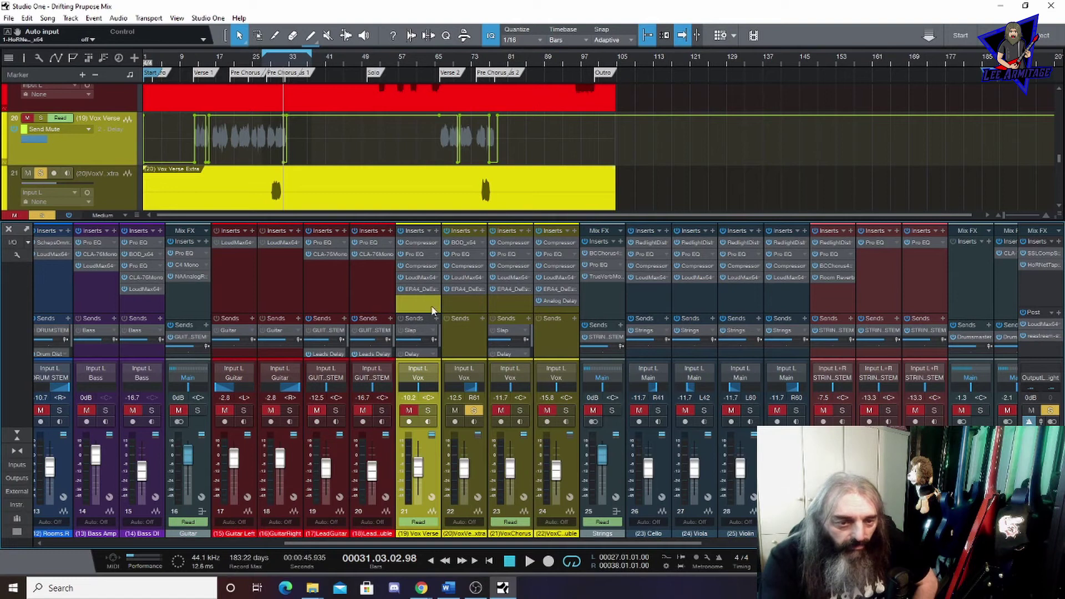
{"action": "left_click", "coordinate": [471, 409]}
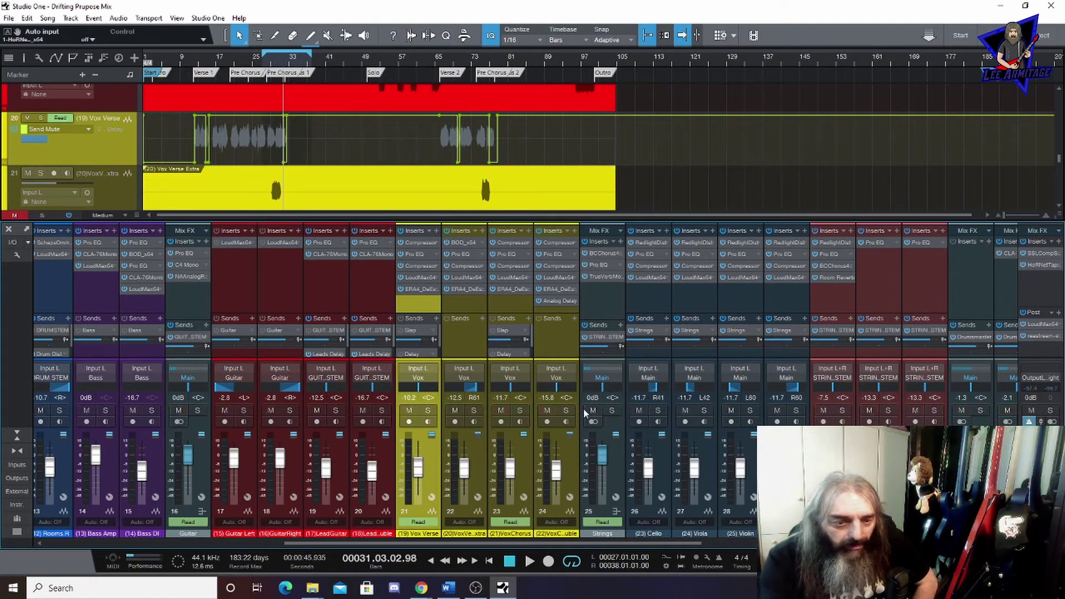
- Open the Analog Delay on Vox Chorus Double and activate it while auditioning the soloed chorus vocals from bar 31
{"action": "left_click", "coordinate": [557, 299]}
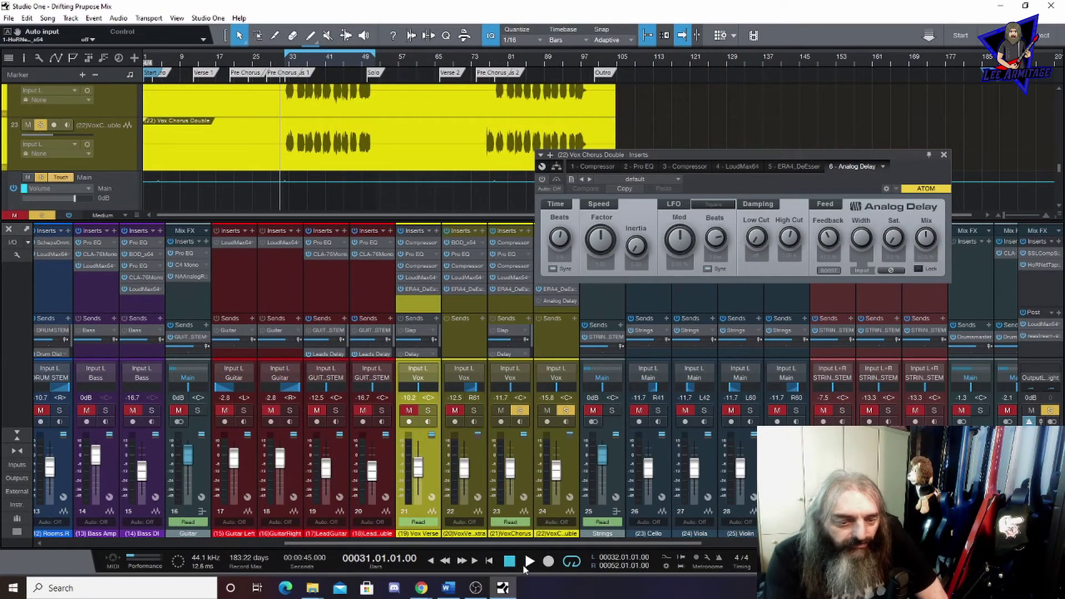
{"action": "left_click", "coordinate": [528, 563]}
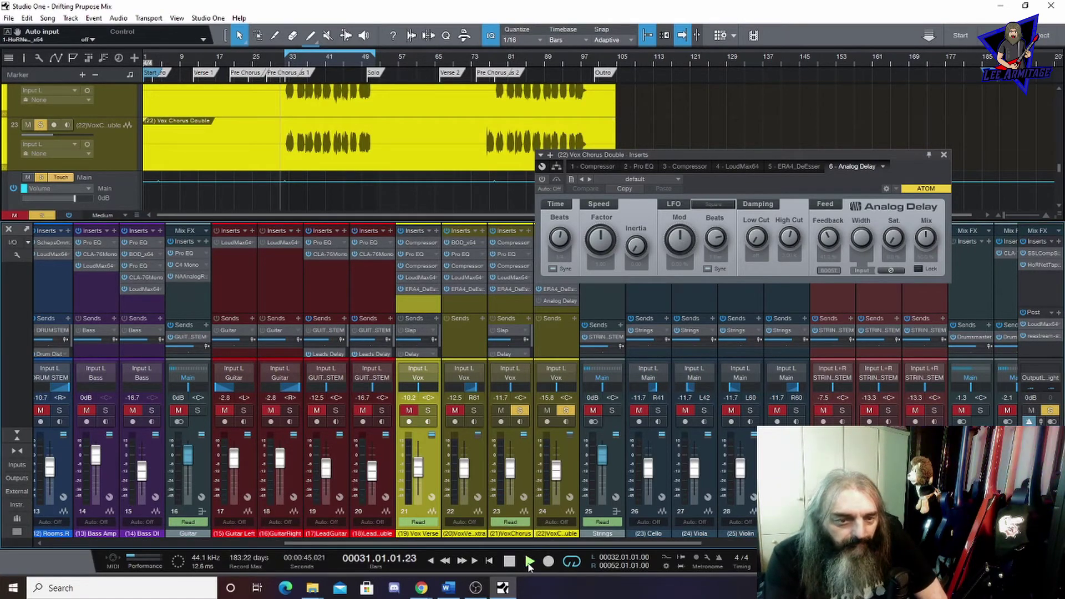
{"action": "left_click", "coordinate": [541, 179]}
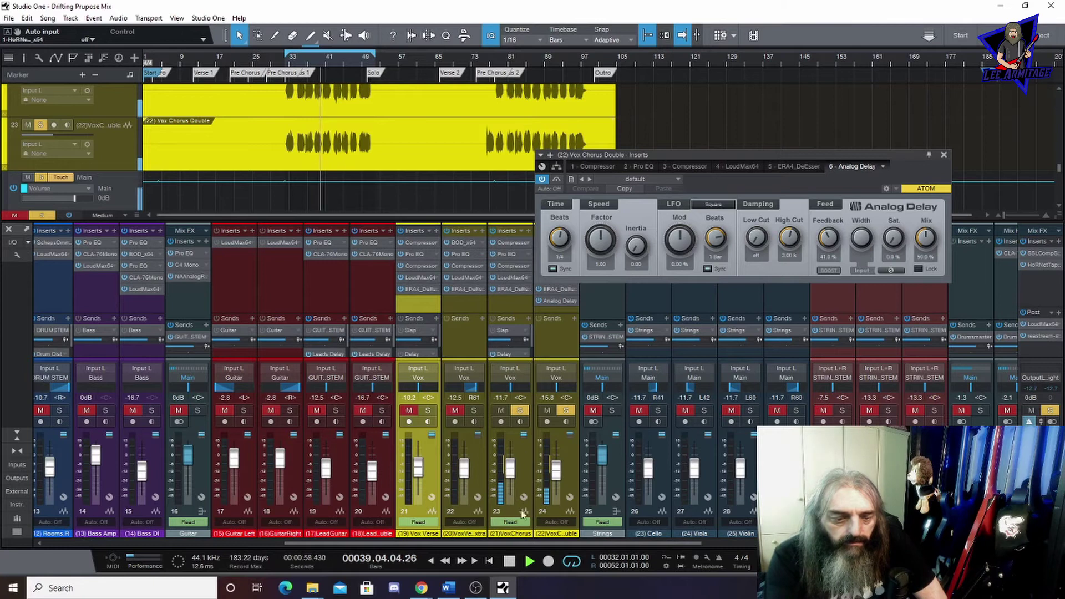
{"action": "left_click", "coordinate": [509, 560]}
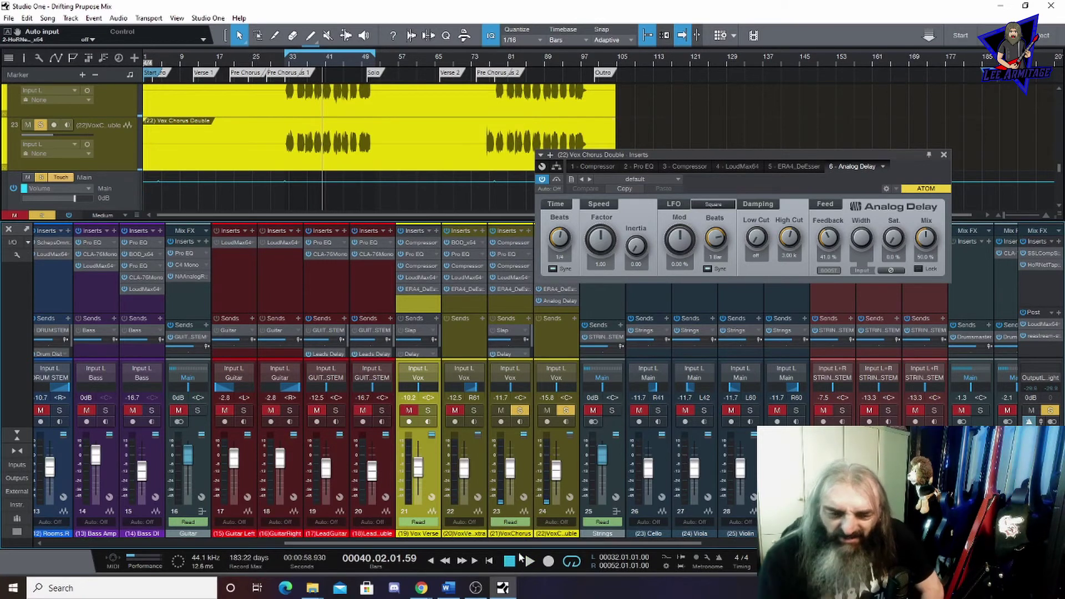
{"action": "left_click", "coordinate": [509, 561]}
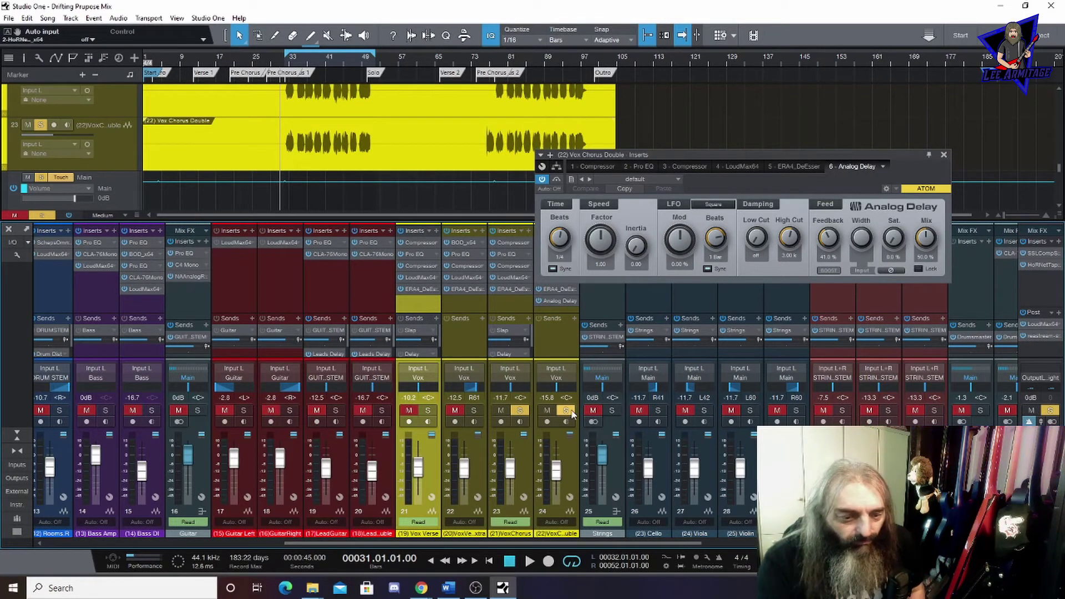
- Clear the solos on Vox Chorus and Vox Chorus Double and audition the chorus in the full mix from bar 31
{"action": "left_click", "coordinate": [546, 410]}
{"action": "left_click", "coordinate": [547, 411]}
{"action": "left_click", "coordinate": [519, 410]}
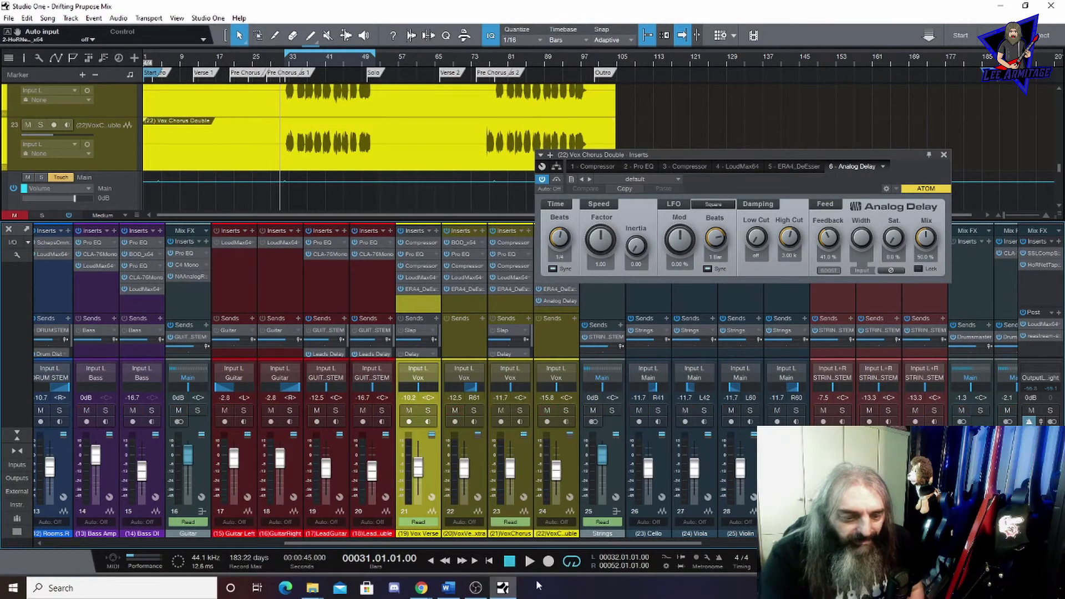
{"action": "left_click", "coordinate": [525, 568]}
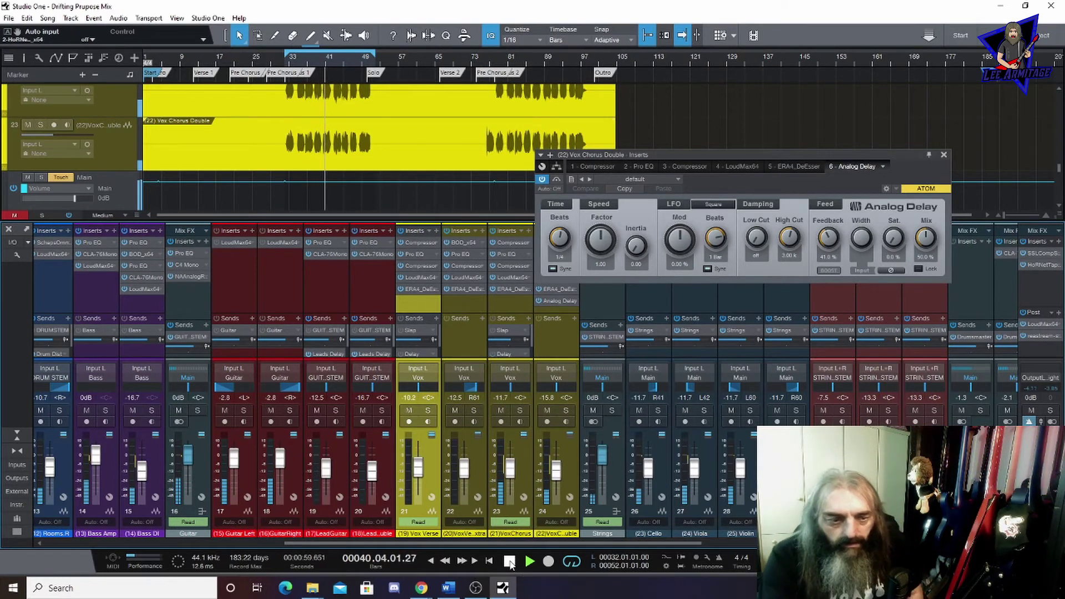
{"action": "left_click", "coordinate": [509, 561]}
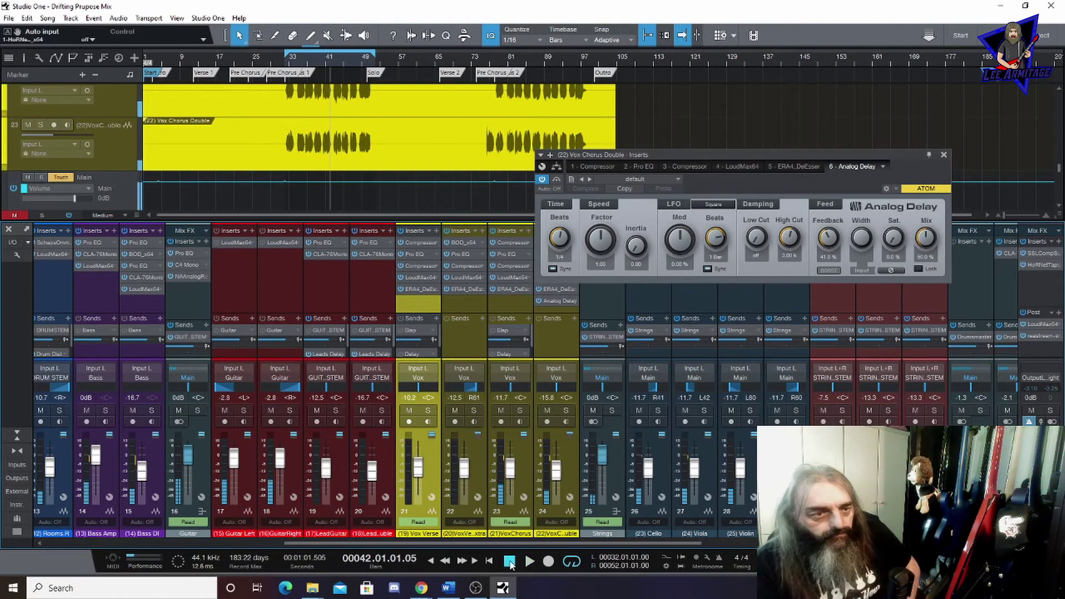
- Inspect the RedlightDist and Pro EQ inserts on the Vox bus, including the low-mid band, and close the plug-in window
{"action": "left_click_drag", "start_coordinate": [323, 543], "coordinate": [634, 542]}
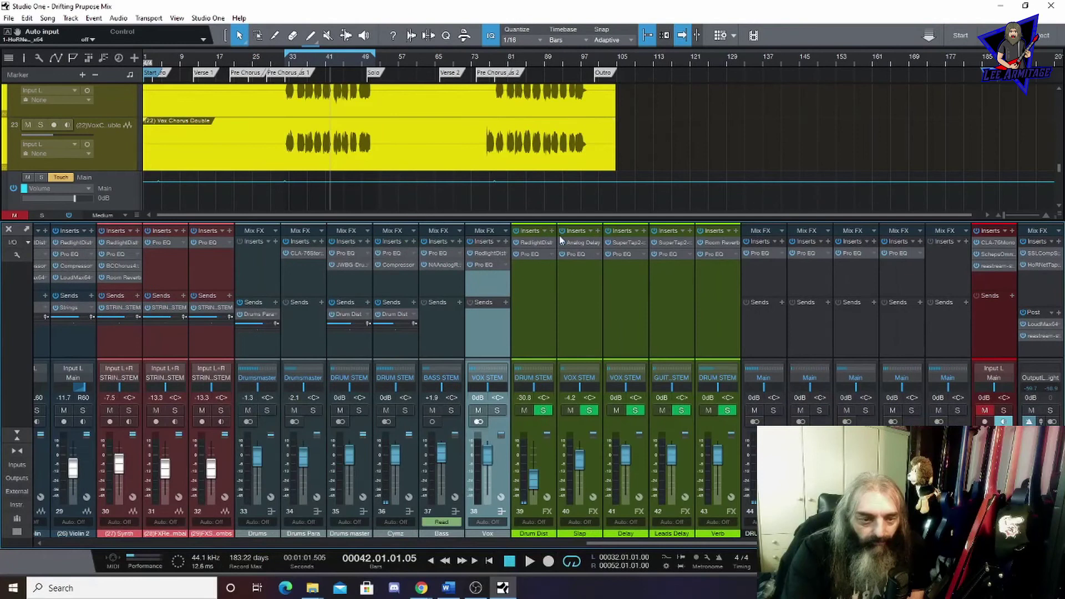
{"action": "left_click", "coordinate": [494, 254]}
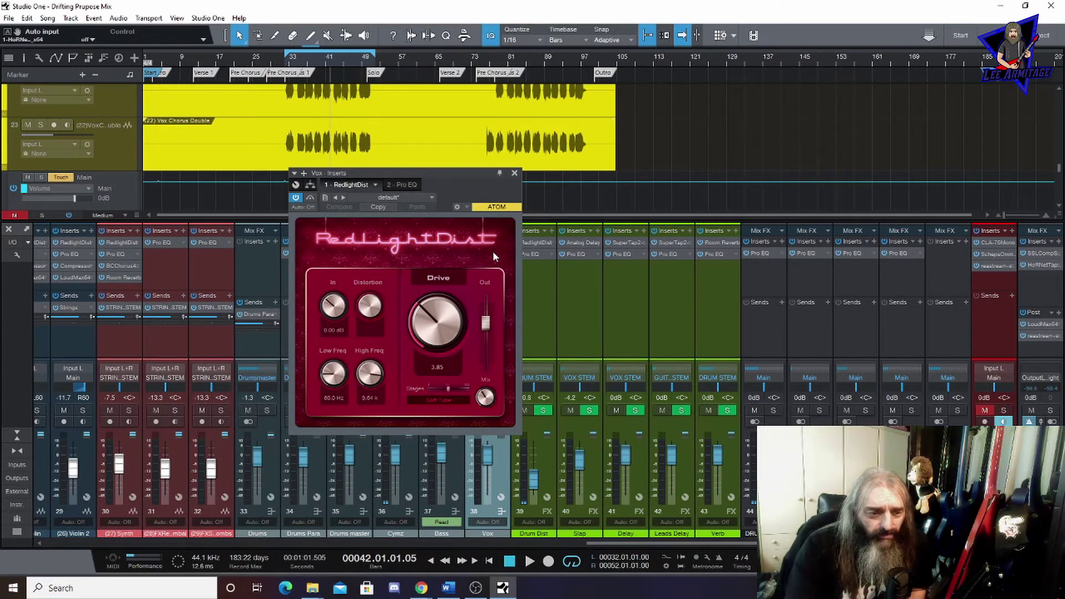
{"action": "left_click_drag", "start_coordinate": [438, 174], "coordinate": [378, 142]}
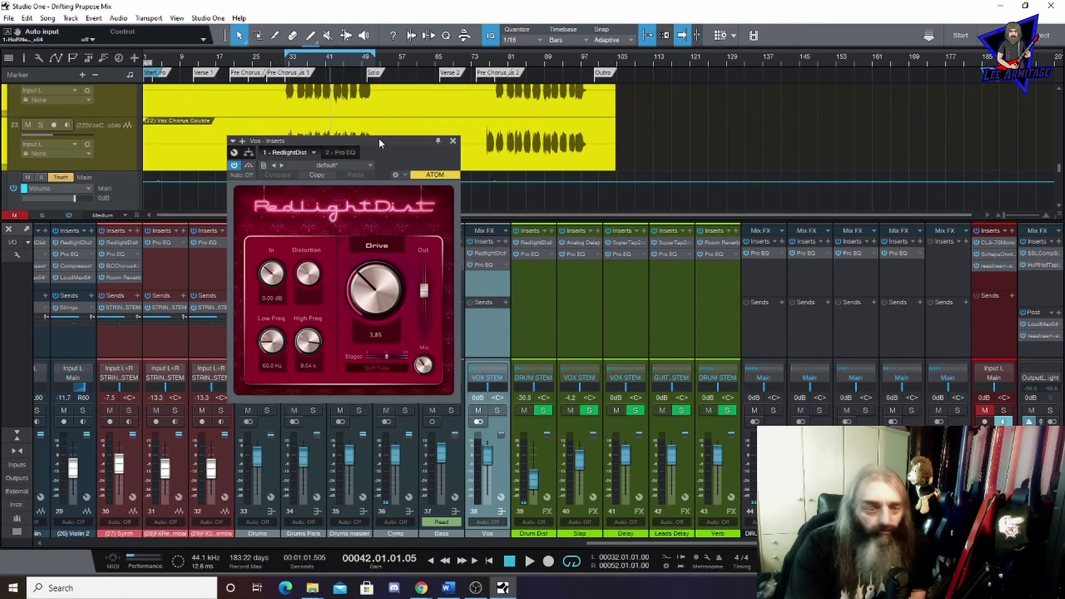
{"action": "left_click", "coordinate": [339, 153]}
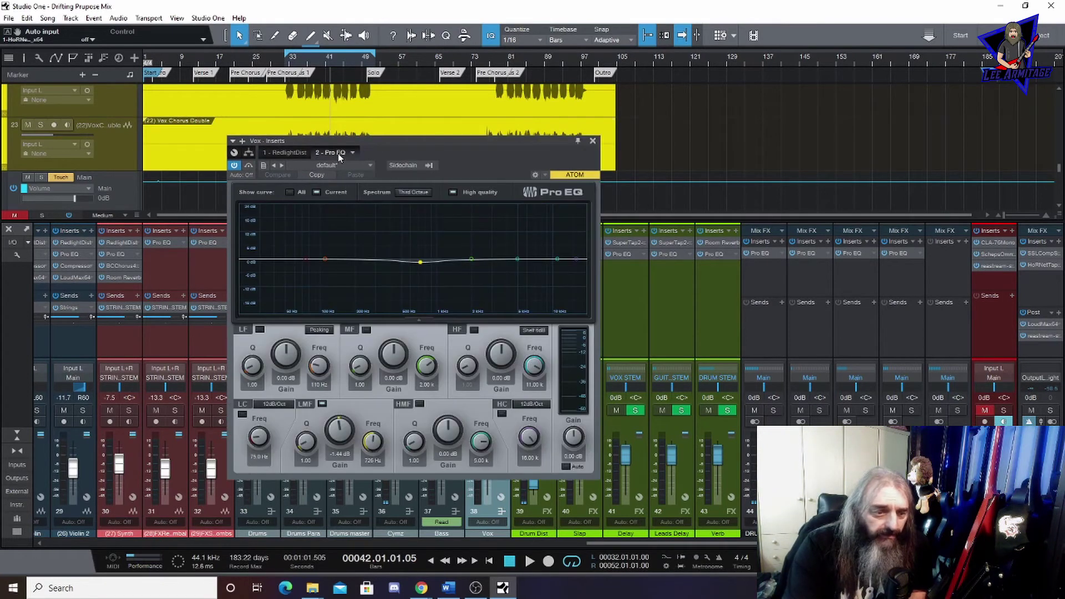
{"action": "left_click", "coordinate": [421, 262]}
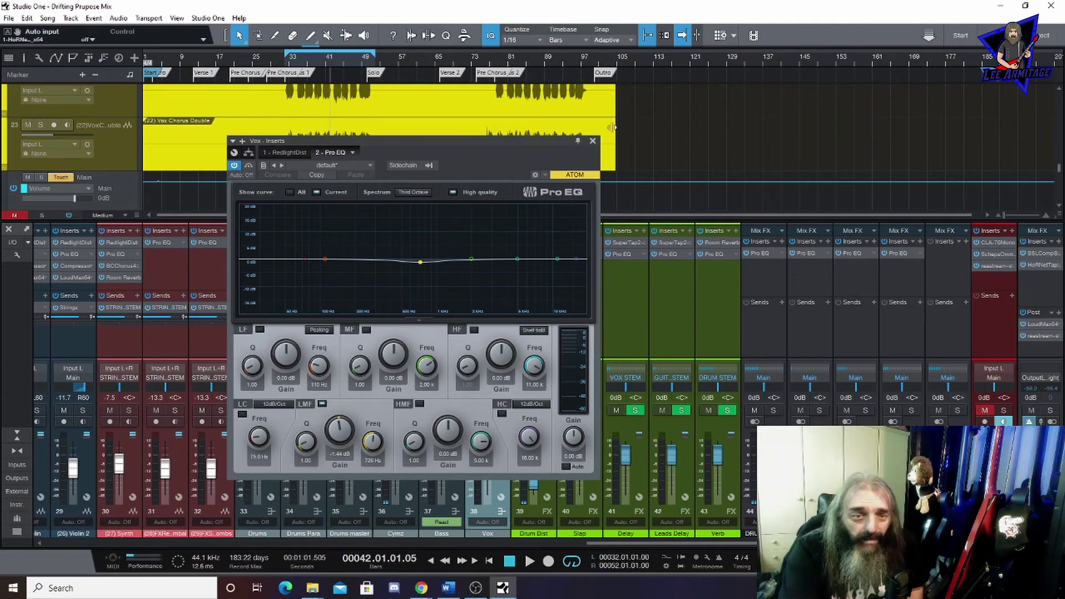
{"action": "left_click", "coordinate": [592, 142]}
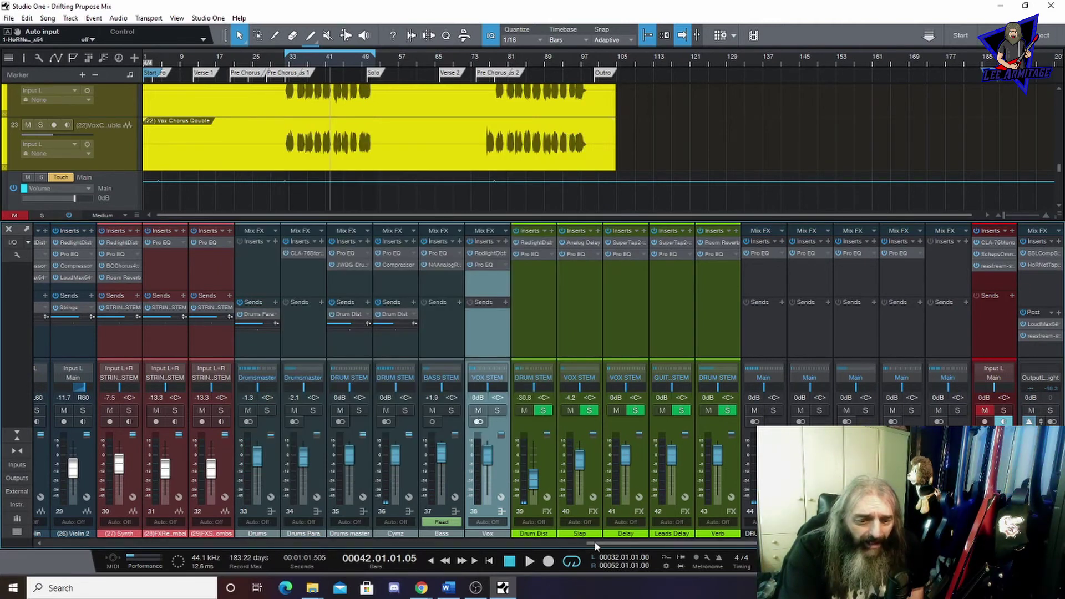
- Inspect the Analog Delay, its preset list and the Pro EQ on the Slap effects channel, and close the plug-in window
{"action": "left_click_drag", "start_coordinate": [594, 540], "coordinate": [292, 541]}
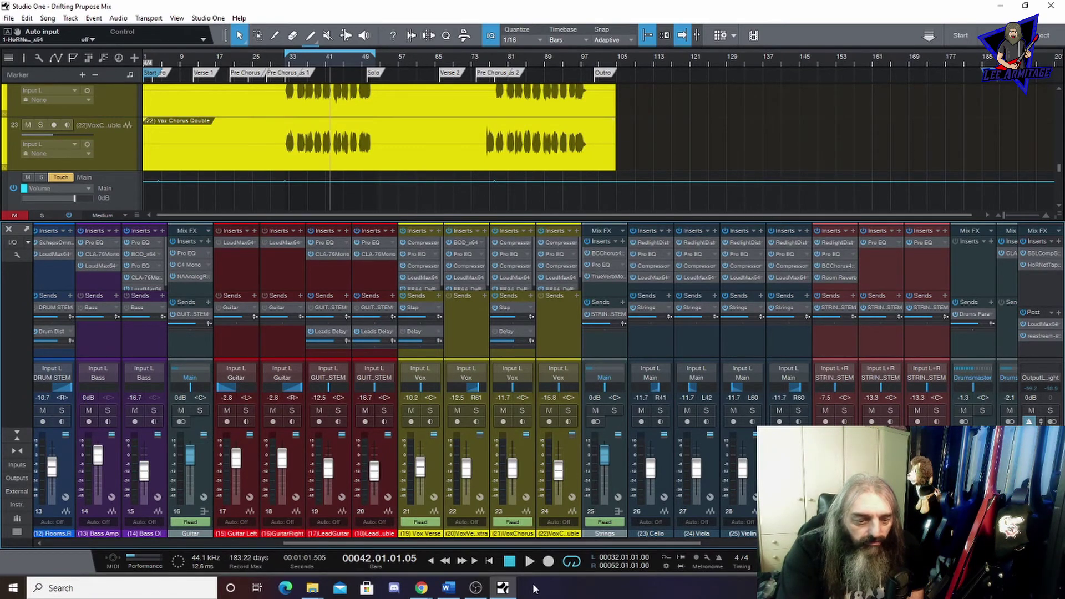
{"action": "scroll", "coordinate": [526, 544], "scroll_direction": "right", "scroll_amount": 10}
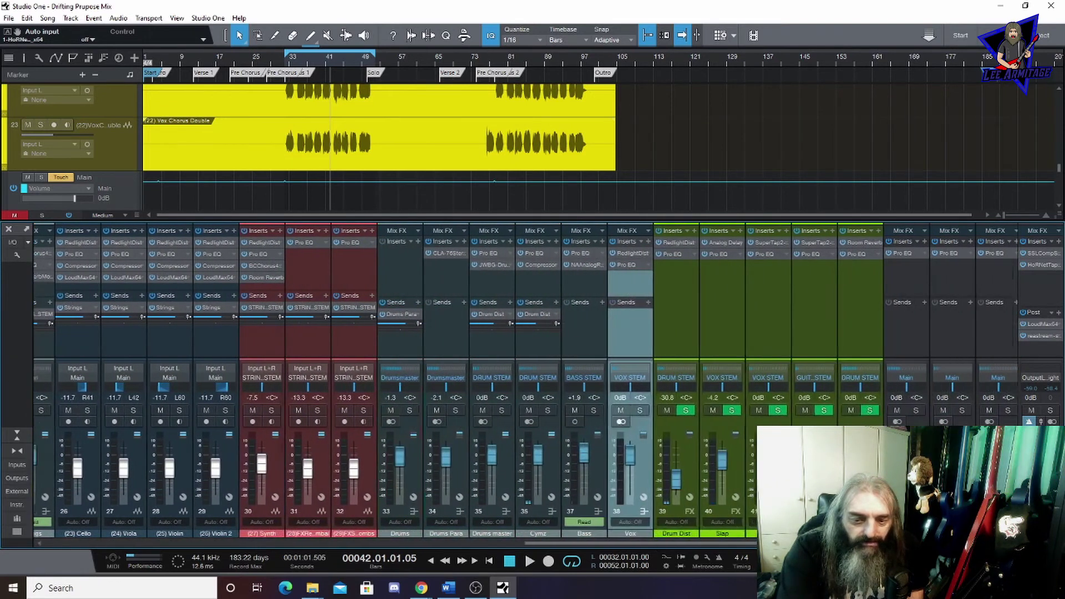
{"action": "scroll", "coordinate": [725, 544], "scroll_direction": "right", "scroll_amount": 1}
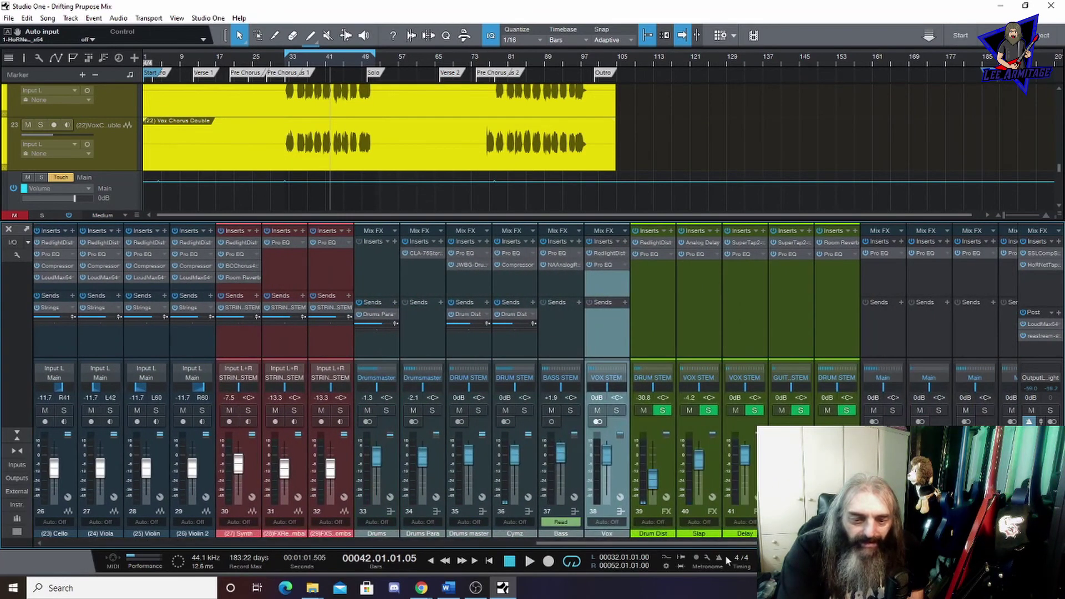
{"action": "left_click", "coordinate": [699, 243]}
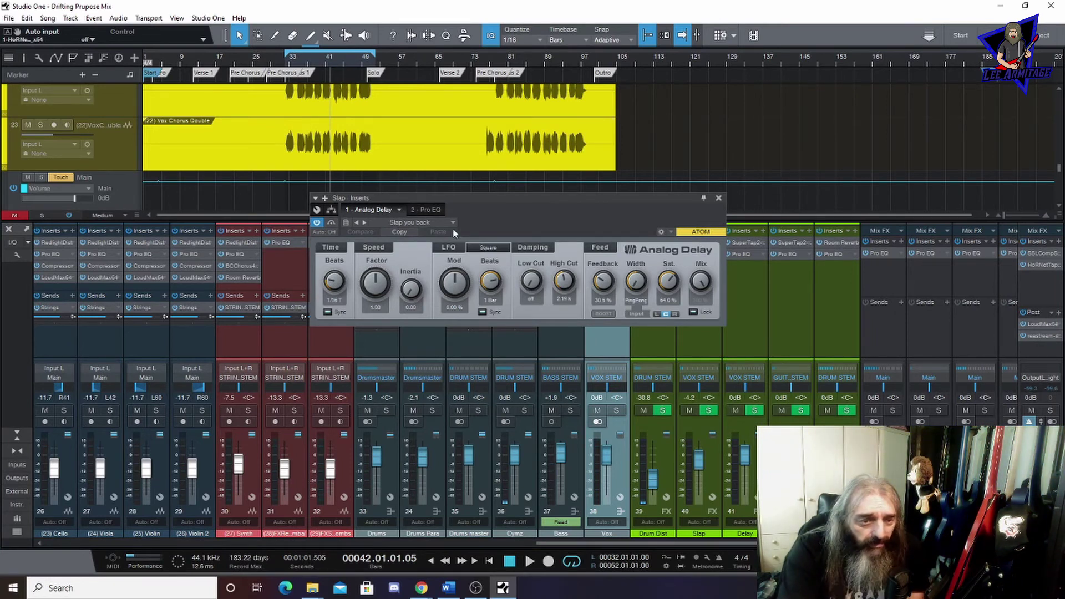
{"action": "left_click", "coordinate": [404, 224]}
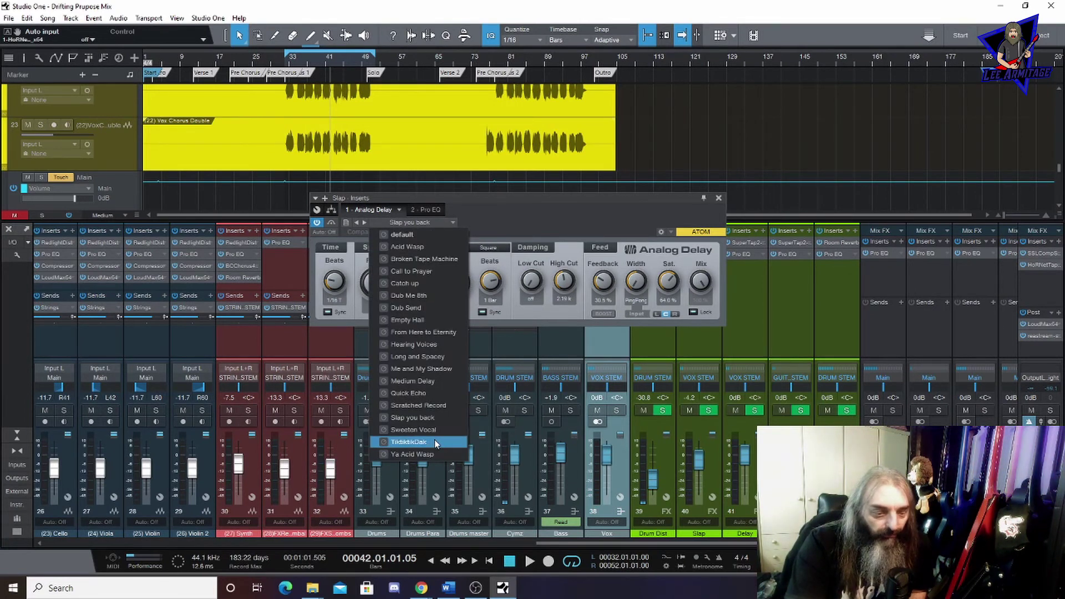
{"action": "left_click", "coordinate": [530, 214]}
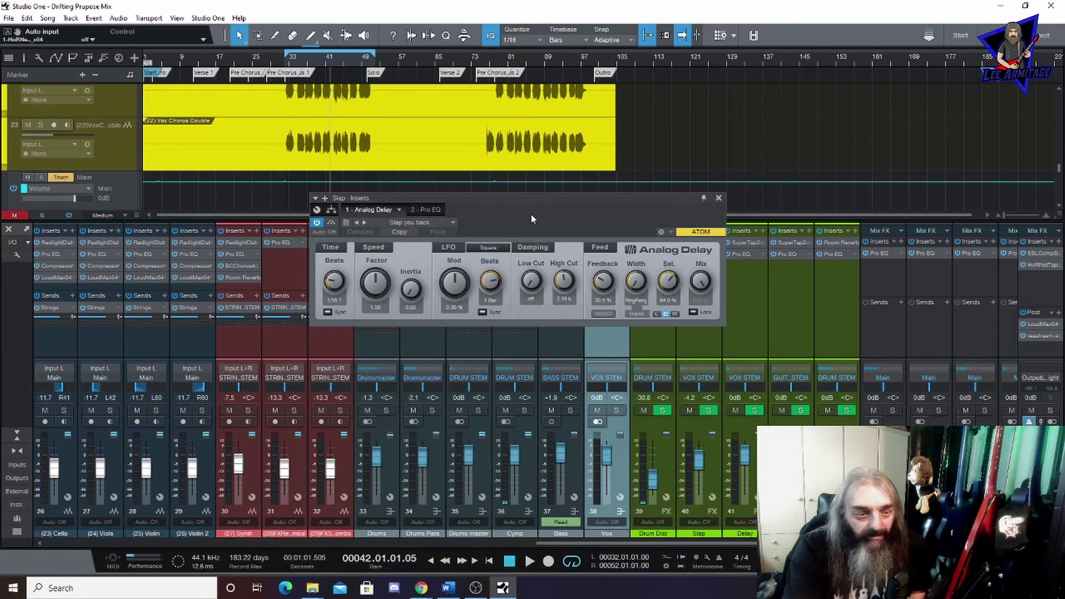
{"action": "left_click", "coordinate": [420, 210]}
{"action": "left_click", "coordinate": [554, 316]}
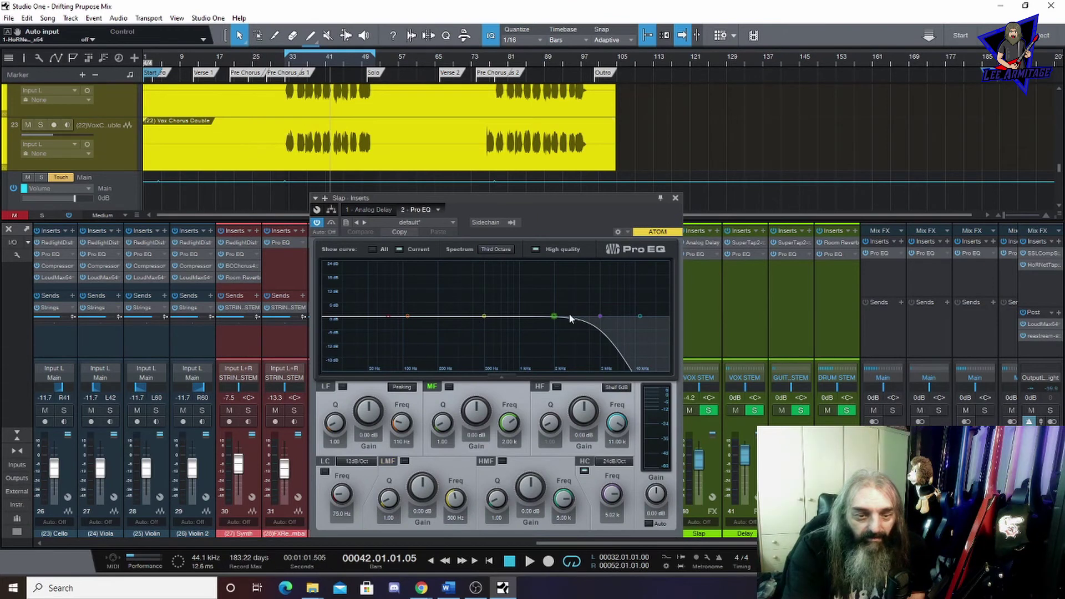
{"action": "left_click", "coordinate": [675, 199]}
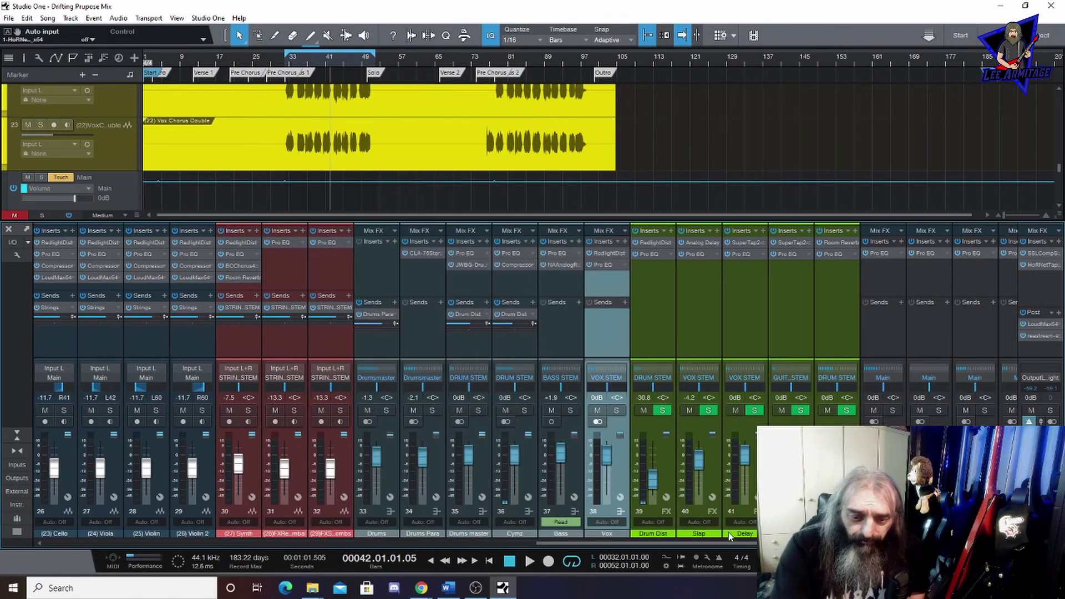
- Extend the loop range to start at bar 25 and place the playhead at bar 29
{"action": "left_click_drag", "start_coordinate": [708, 544], "coordinate": [497, 540]}
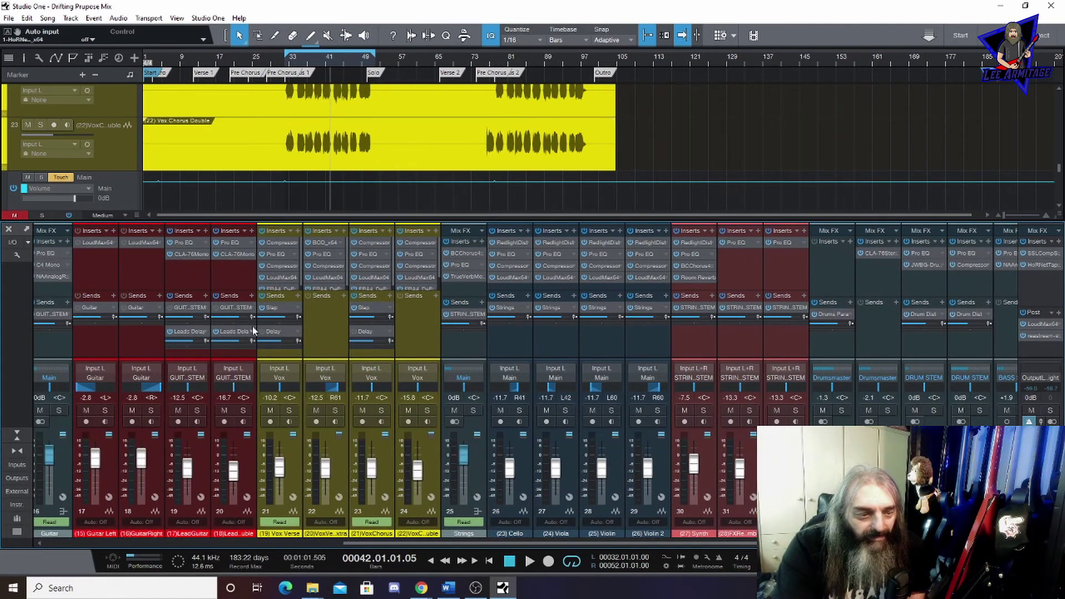
{"action": "scroll", "coordinate": [323, 111], "scroll_direction": "up", "scroll_amount": 3}
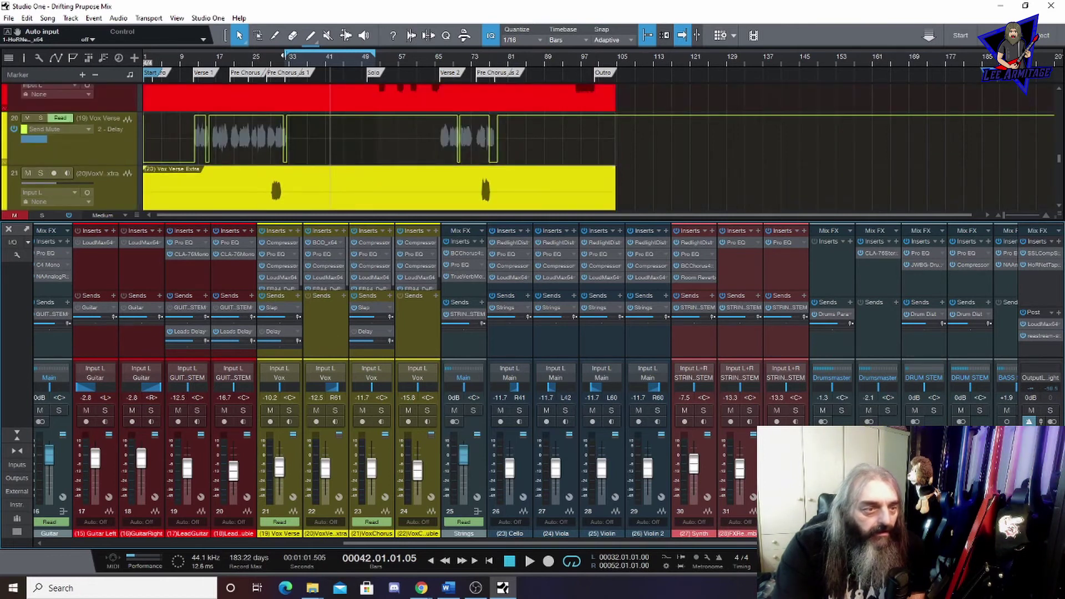
{"action": "left_click_drag", "start_coordinate": [284, 57], "coordinate": [250, 58]}
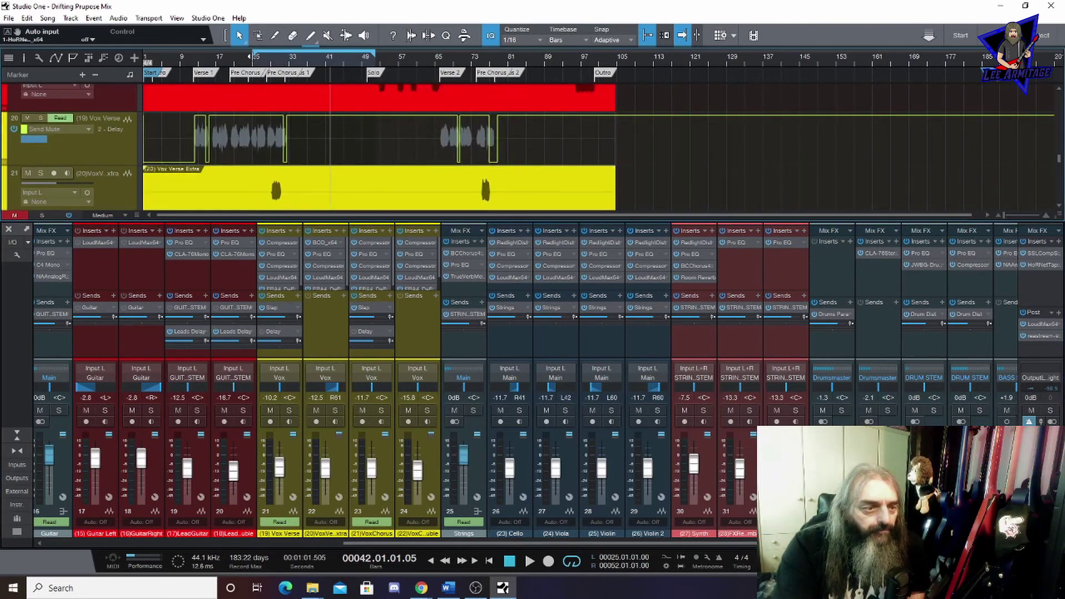
{"action": "left_click", "coordinate": [284, 62]}
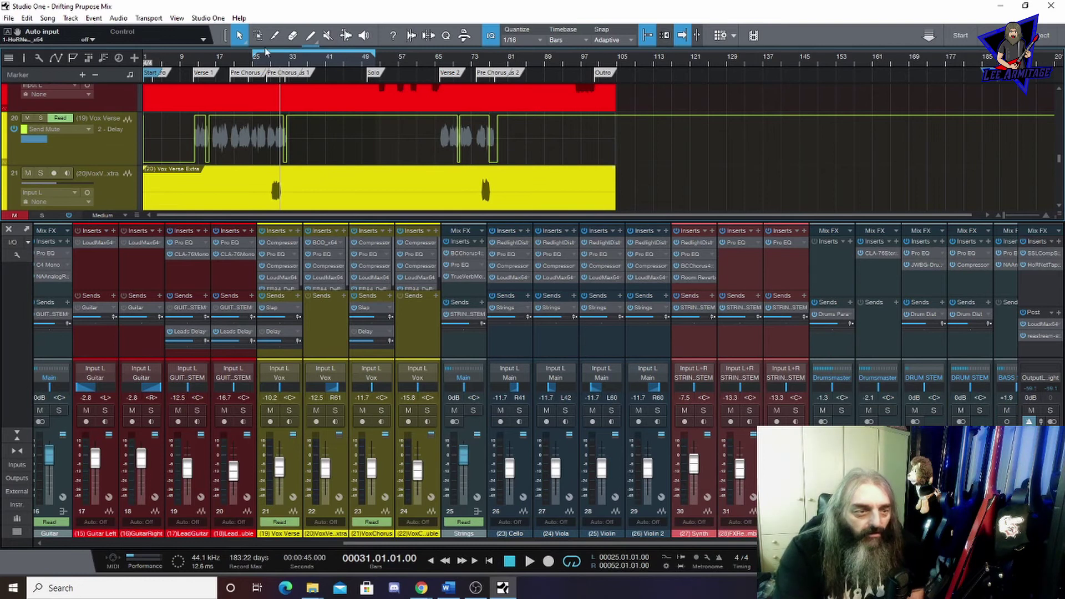
{"action": "left_click", "coordinate": [270, 60]}
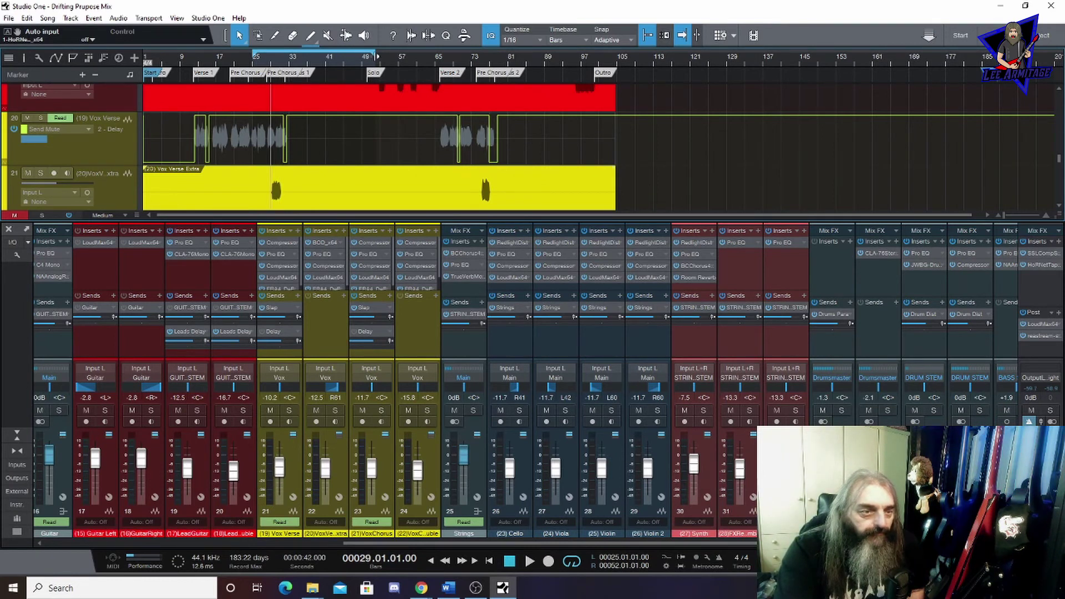
- Shorten the loop range to end at bar 35, solo the Vox Verse track and audition it from bar 29 to bar 33
{"action": "left_click_drag", "start_coordinate": [377, 56], "coordinate": [298, 66]}
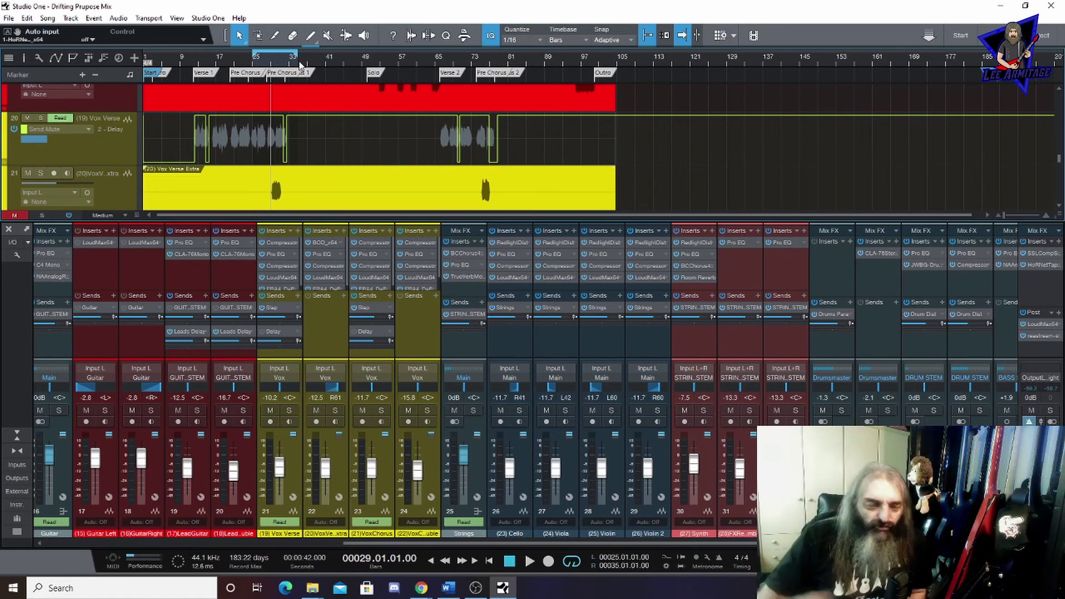
{"action": "left_click", "coordinate": [289, 410]}
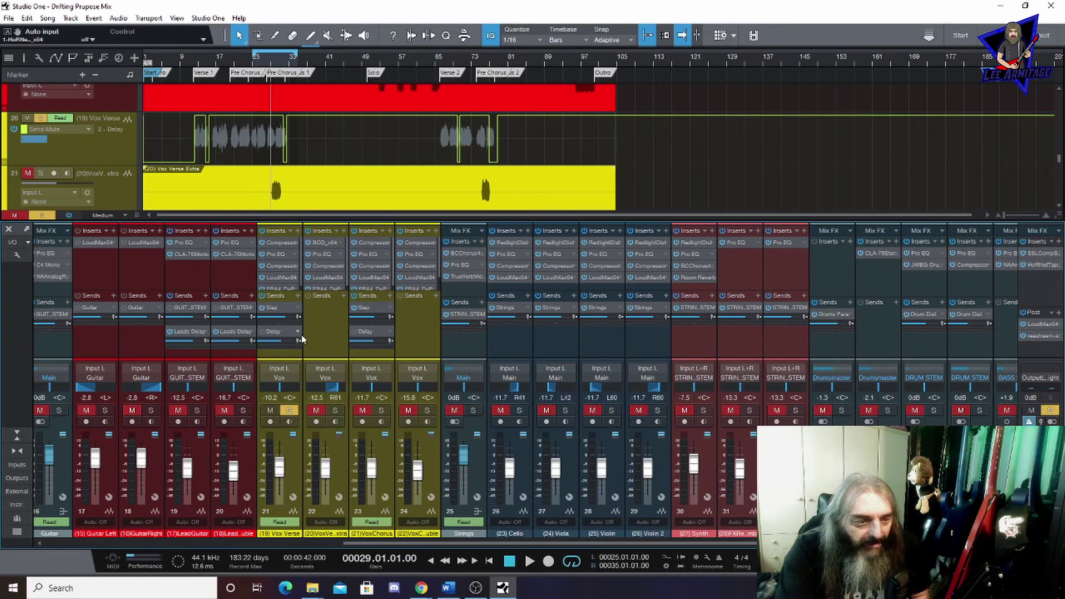
{"action": "left_click", "coordinate": [529, 563]}
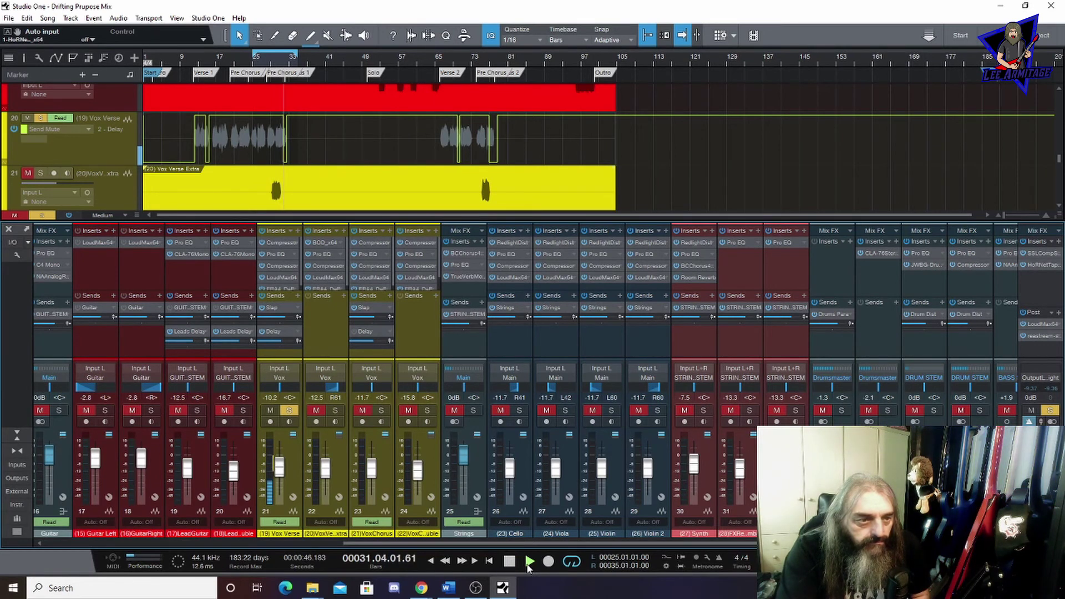
{"action": "left_click", "coordinate": [509, 562]}
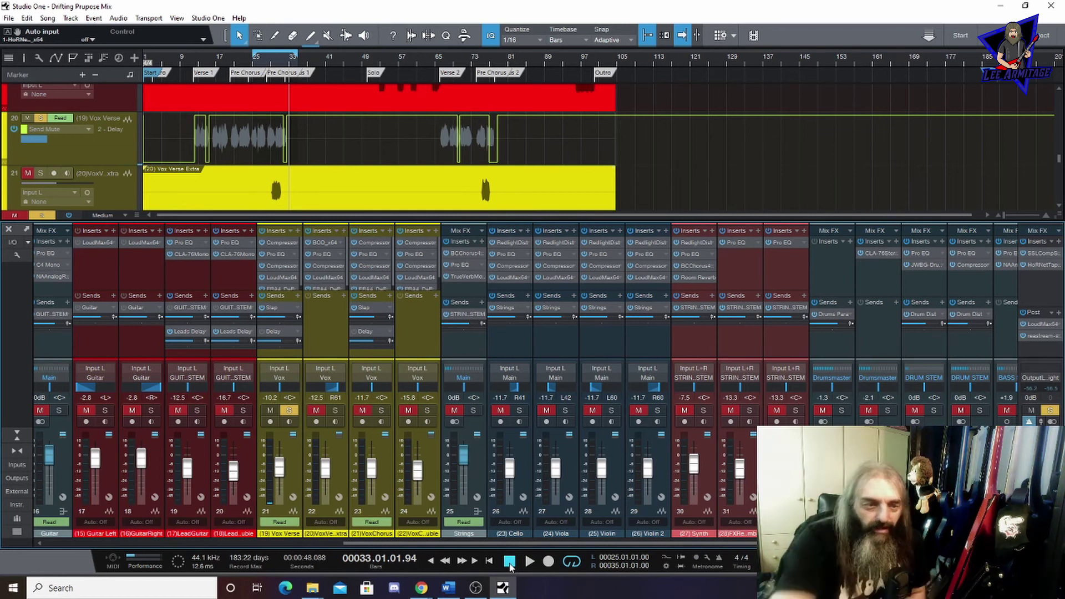
- Inspect the SuperTap 2-Taps and Pro EQ inserts on the Delay effects channel, and close the plug-in window
{"action": "left_click_drag", "start_coordinate": [495, 544], "coordinate": [736, 556]}
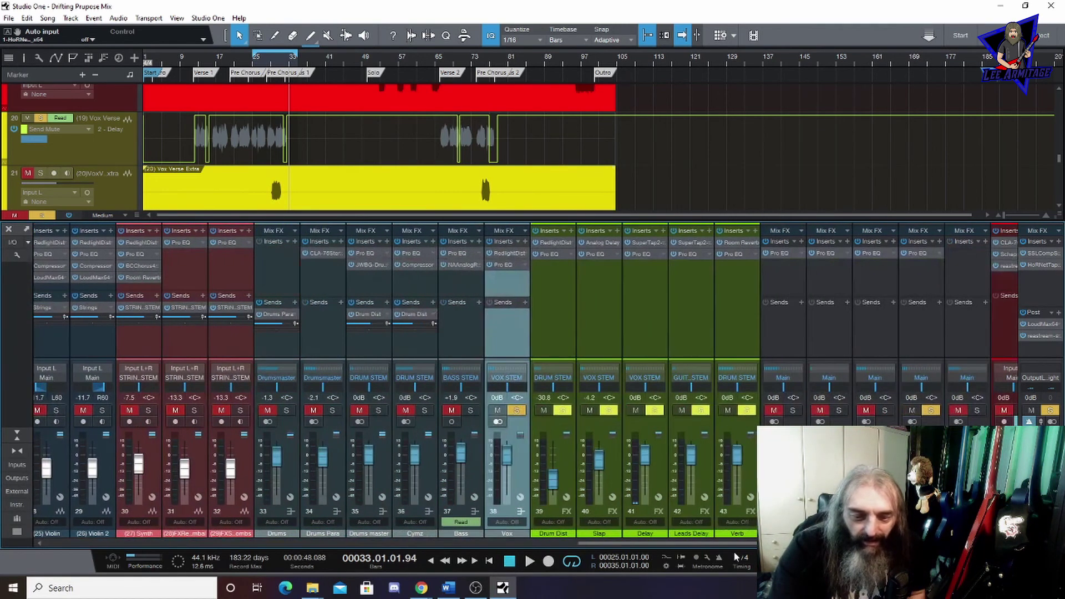
{"action": "left_click", "coordinate": [643, 242]}
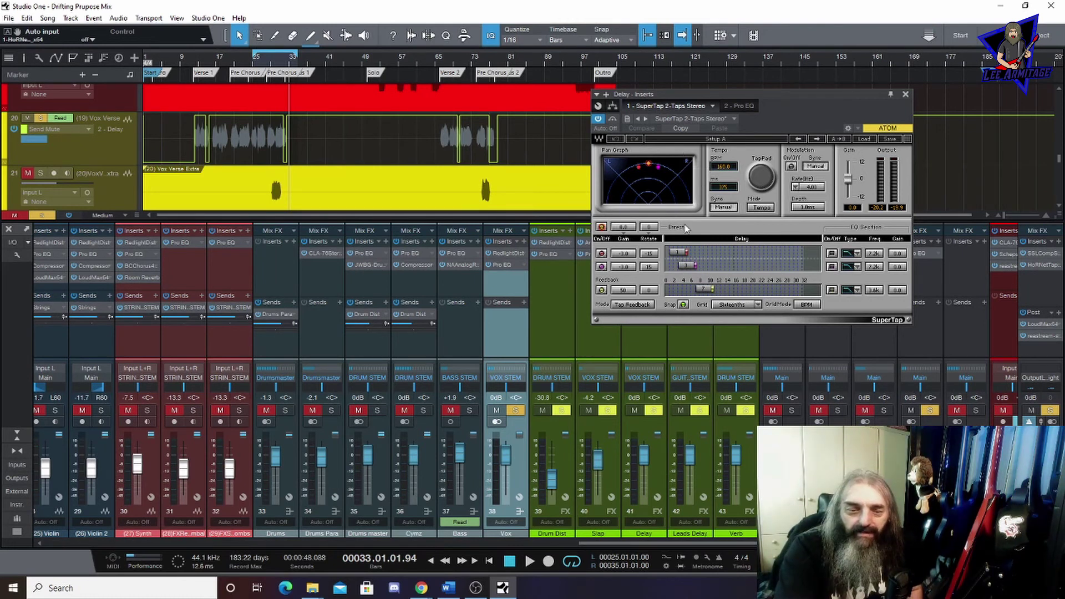
{"action": "left_click", "coordinate": [736, 107]}
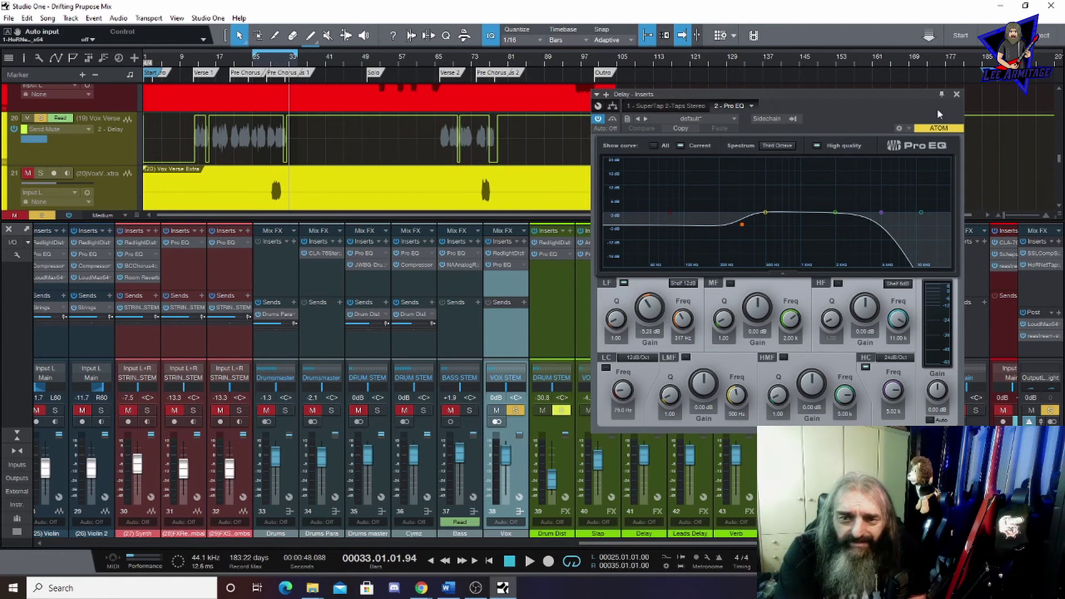
{"action": "left_click", "coordinate": [956, 95]}
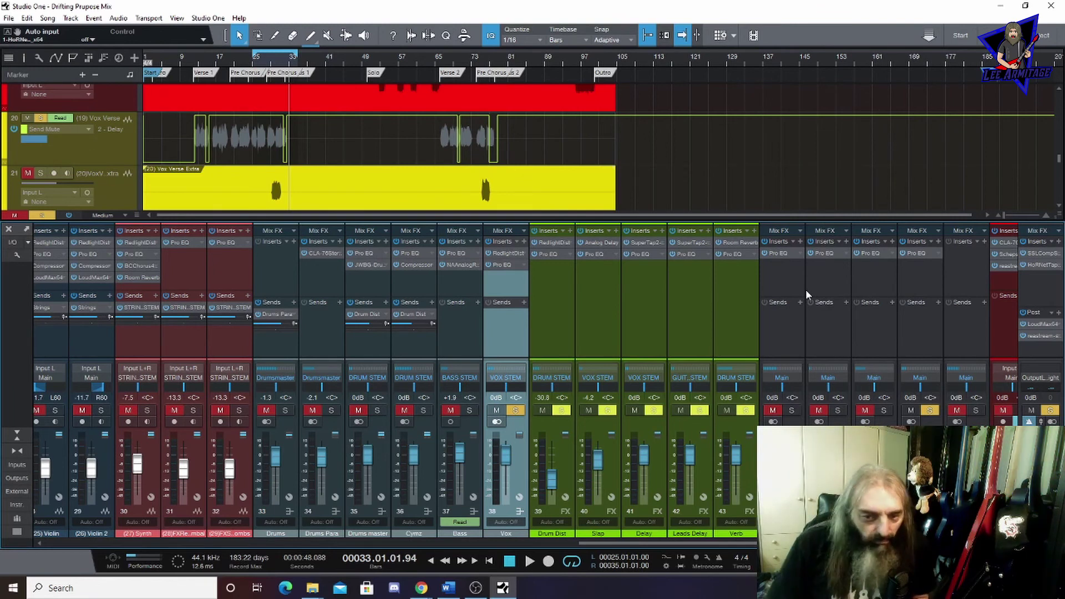
- Open the Pro EQ insert on the VOX STEM bus to inspect its curve
{"action": "left_click", "coordinate": [925, 254]}
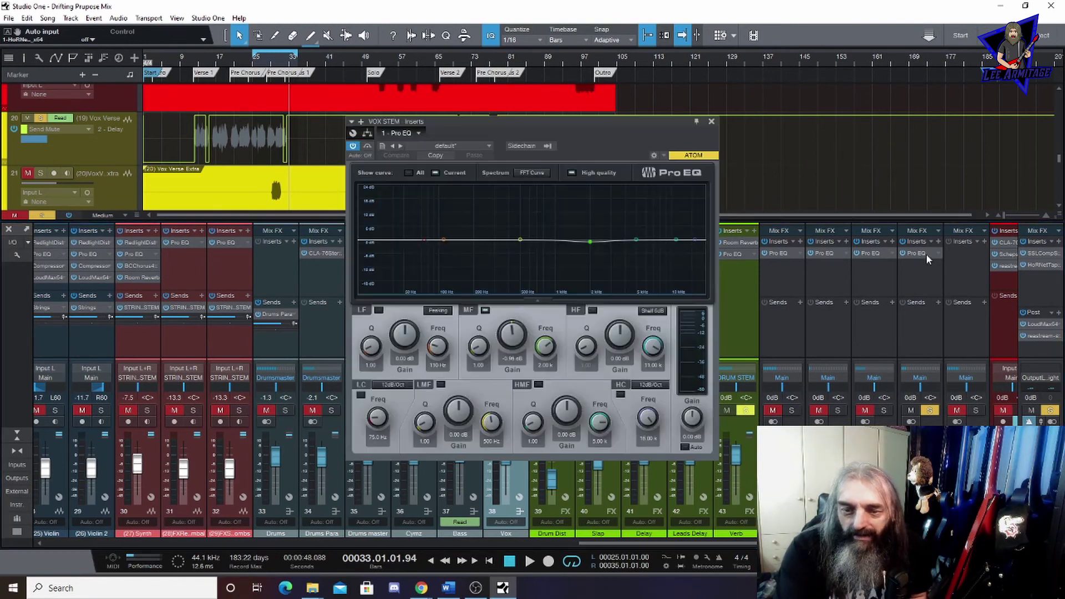